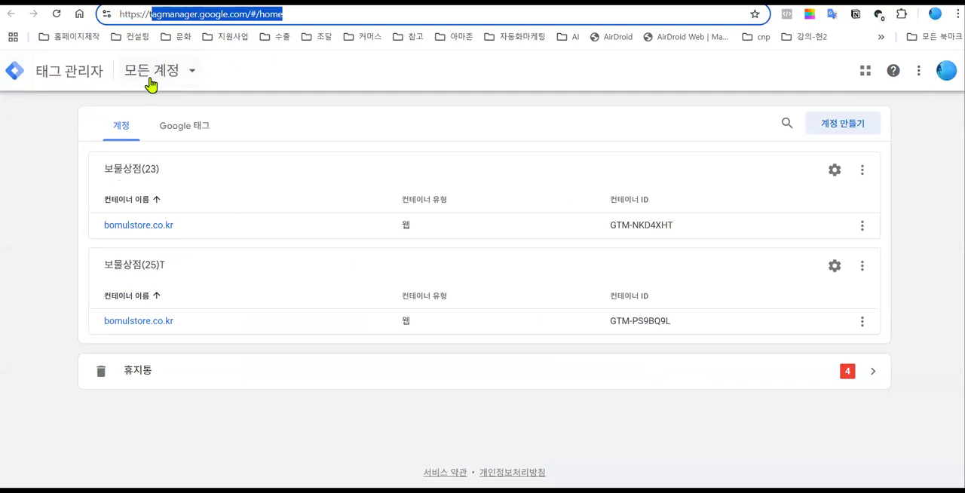
# - Show the triggers of the bomulstore.co.kr container in the 보물상점(25)T account and dismiss the error notice
pyautogui.click(106, 92)
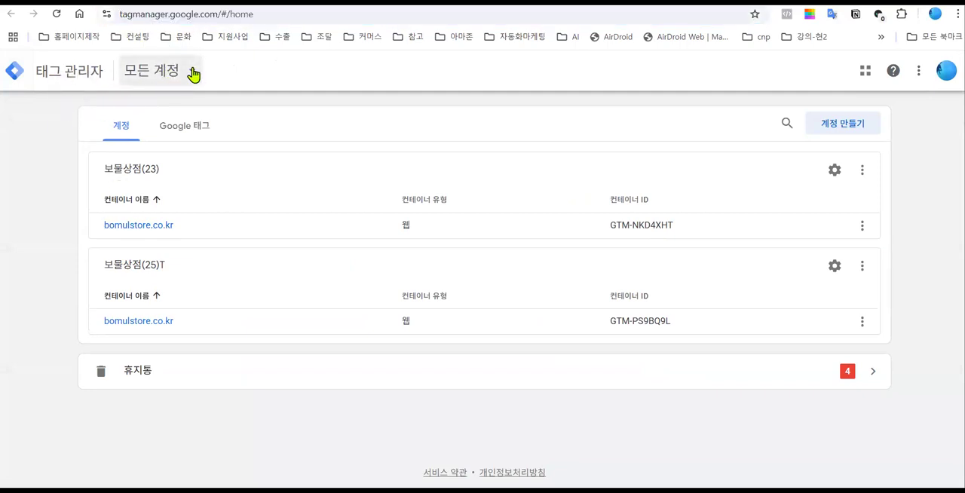
pyautogui.click(186, 71)
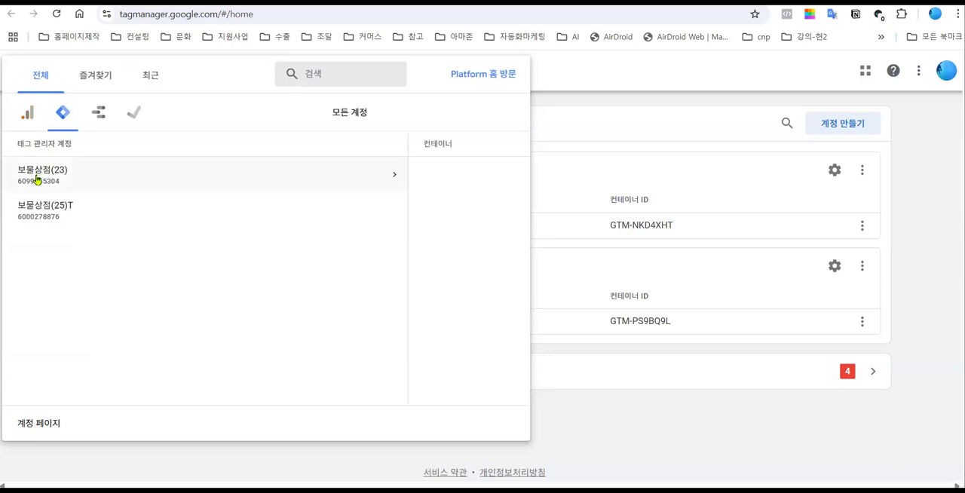
pyautogui.click(39, 212)
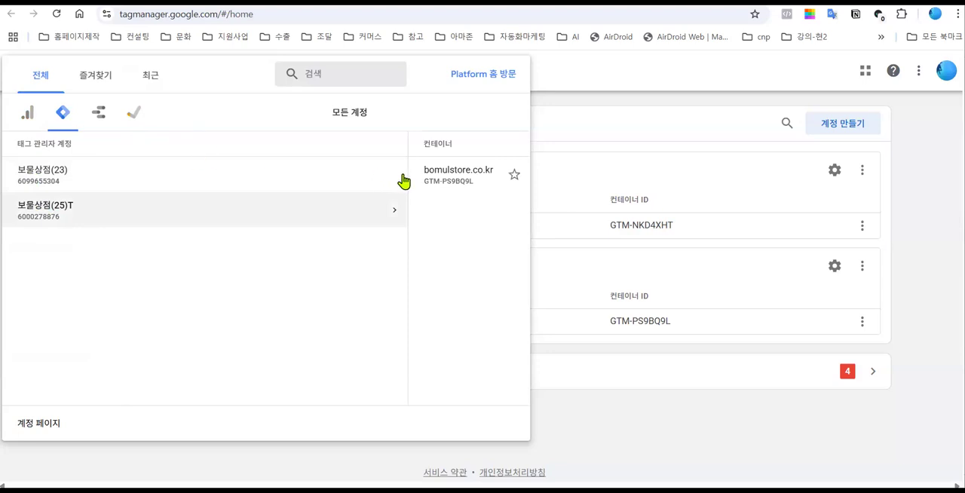
pyautogui.click(187, 180)
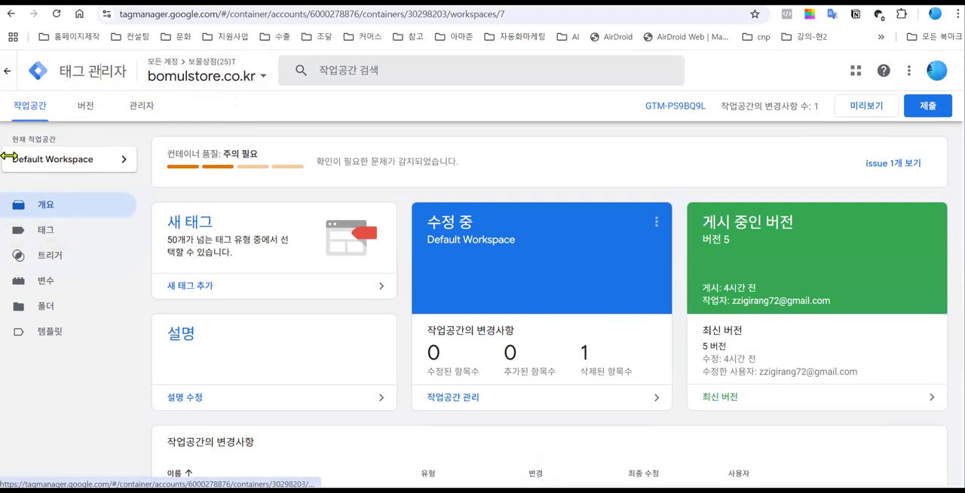
pyautogui.click(56, 259)
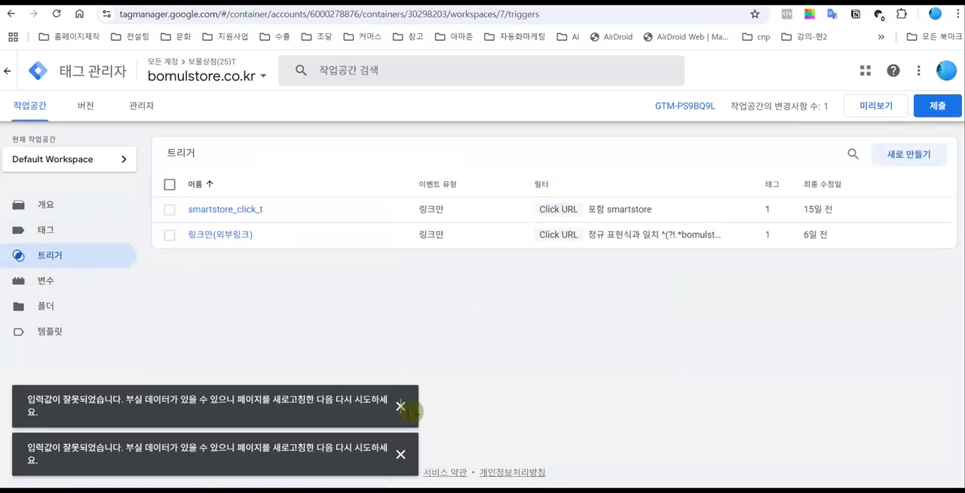
pyautogui.click(401, 407)
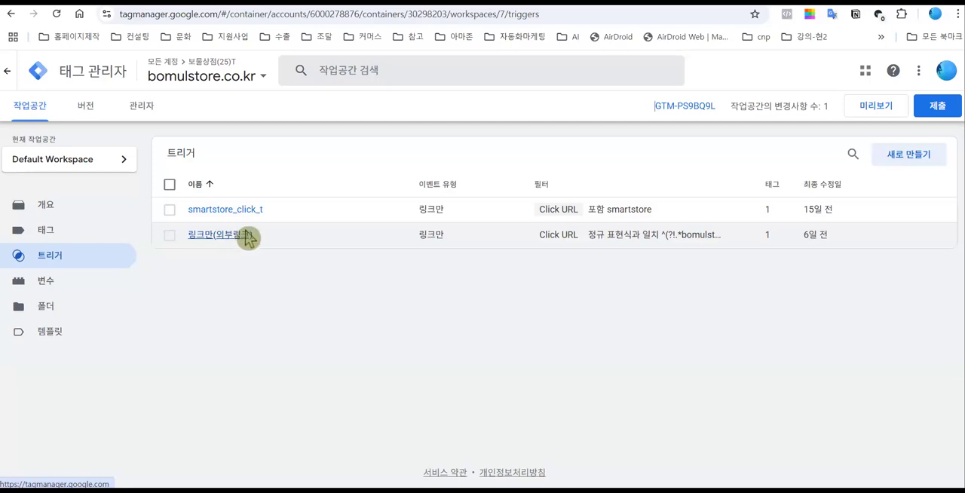
# - Examine the Click URL regular-expression condition of the 링크만(외부링크) trigger and close it without changes
pyautogui.click(227, 236)
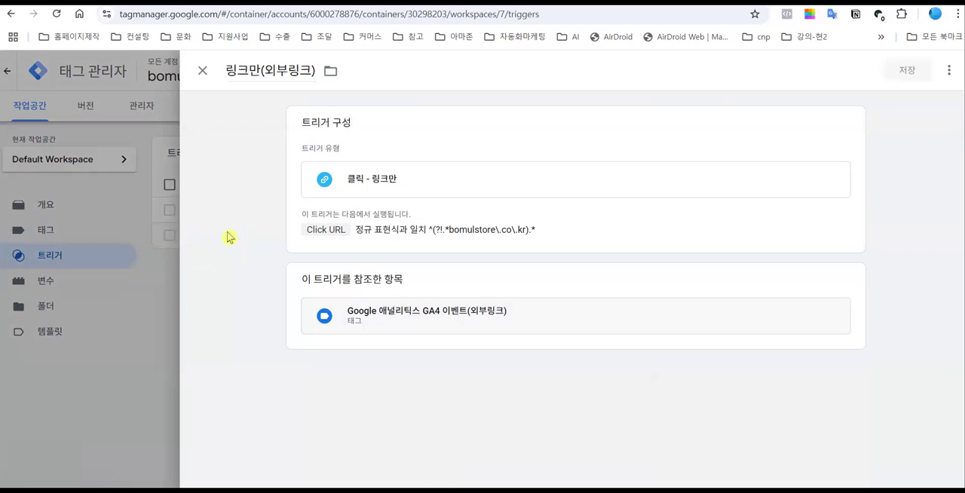
pyautogui.click(391, 184)
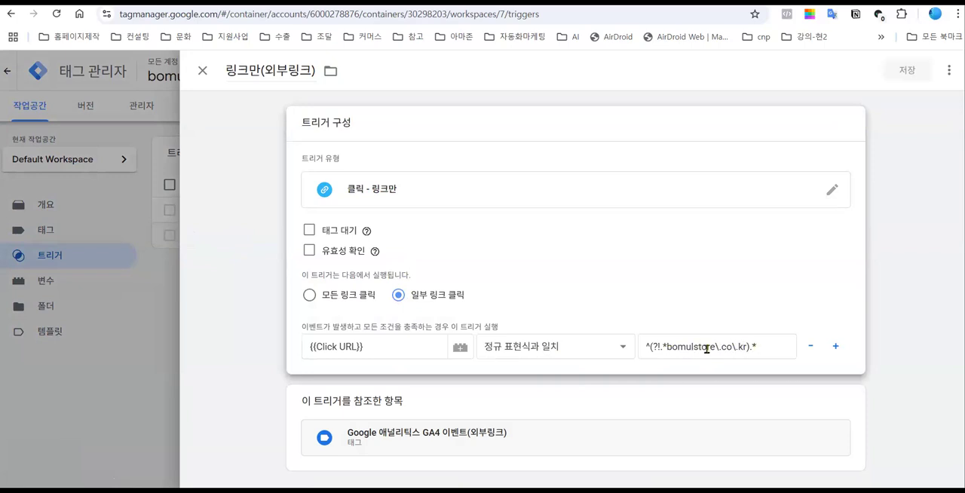
pyautogui.click(660, 348)
pyautogui.moveTo(658, 346); pyautogui.dragTo(648, 346)
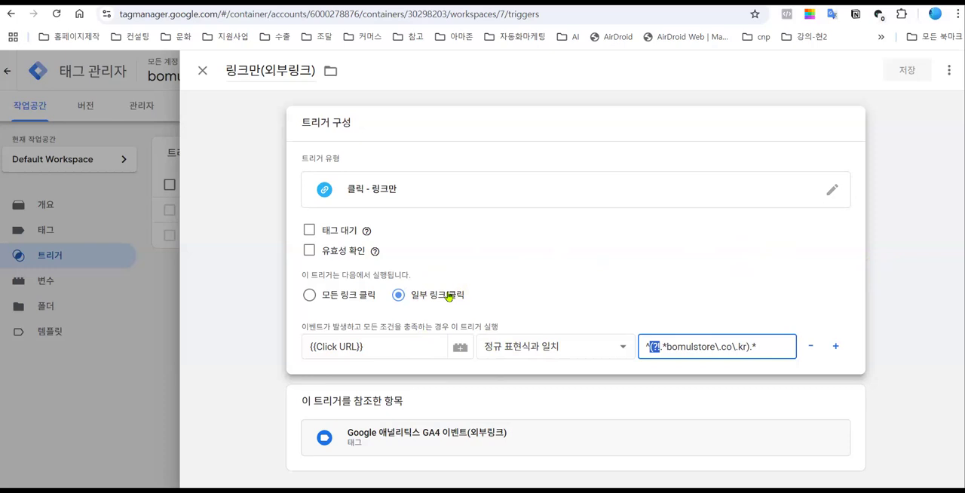
pyautogui.click(657, 348)
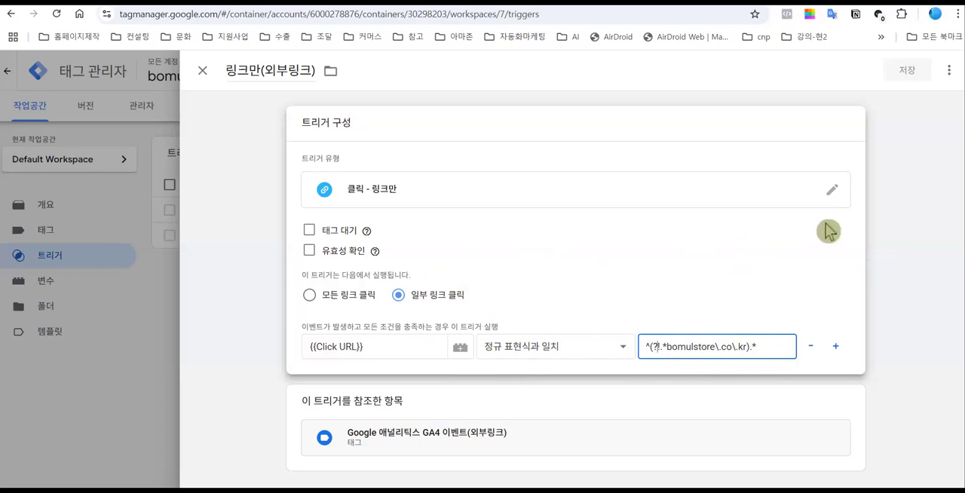
pyautogui.click(205, 76)
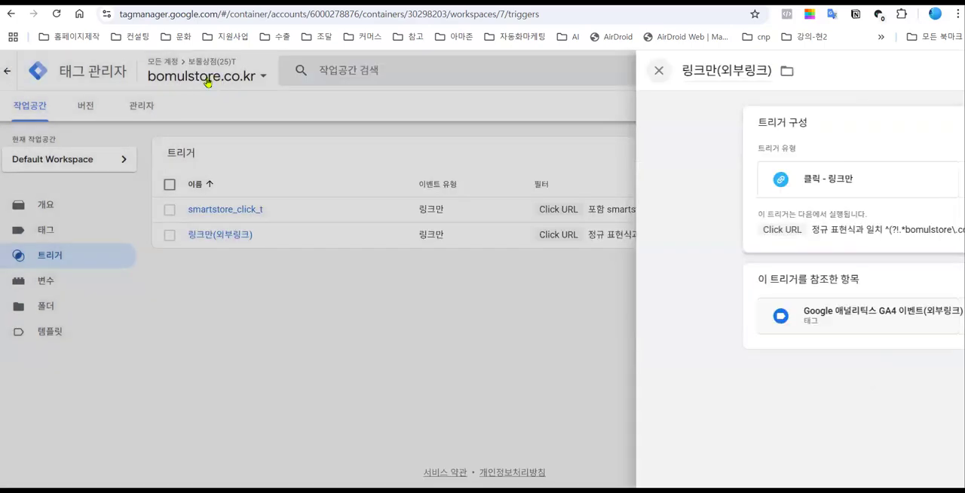
pyautogui.click(207, 81)
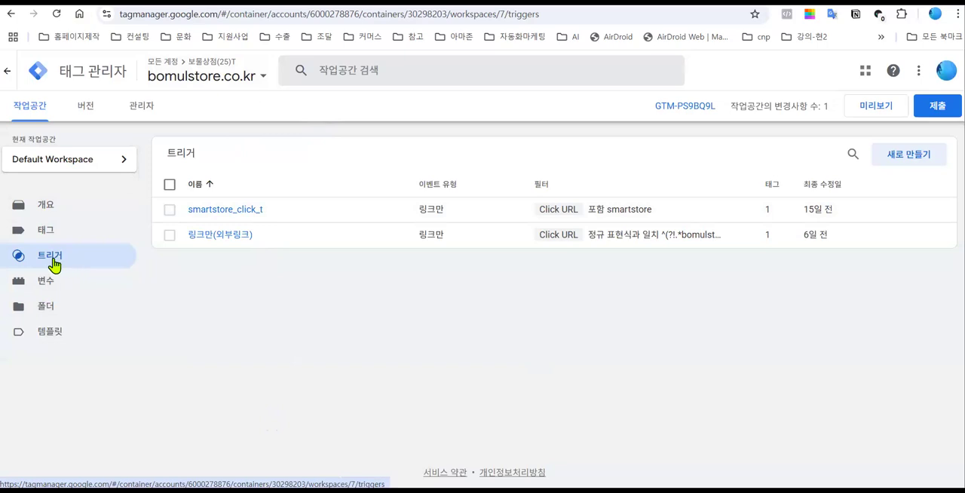
pyautogui.click(903, 159)
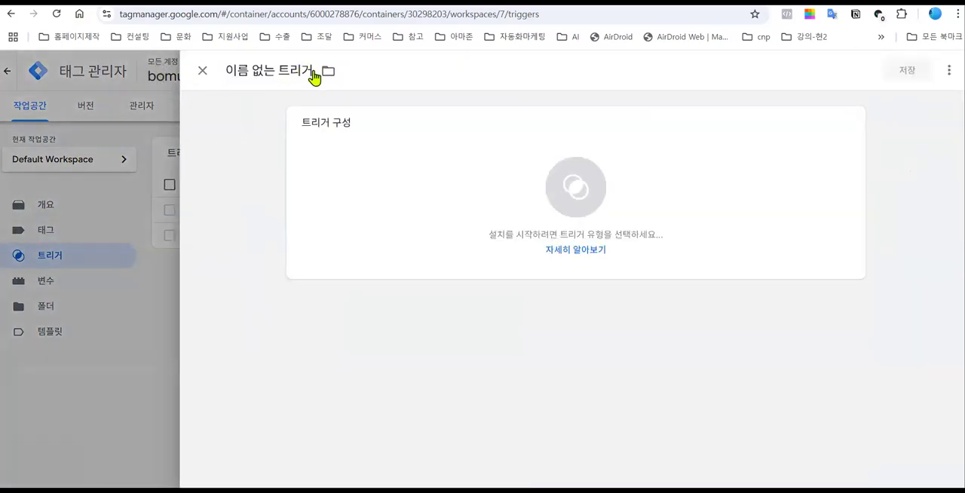
pyautogui.click(230, 70)
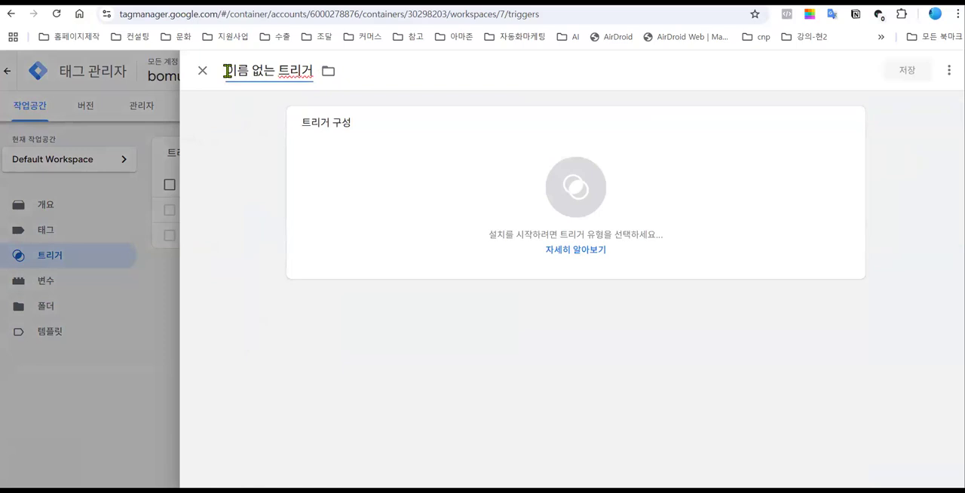
pyautogui.moveTo(230, 70); pyautogui.dragTo(309, 70)
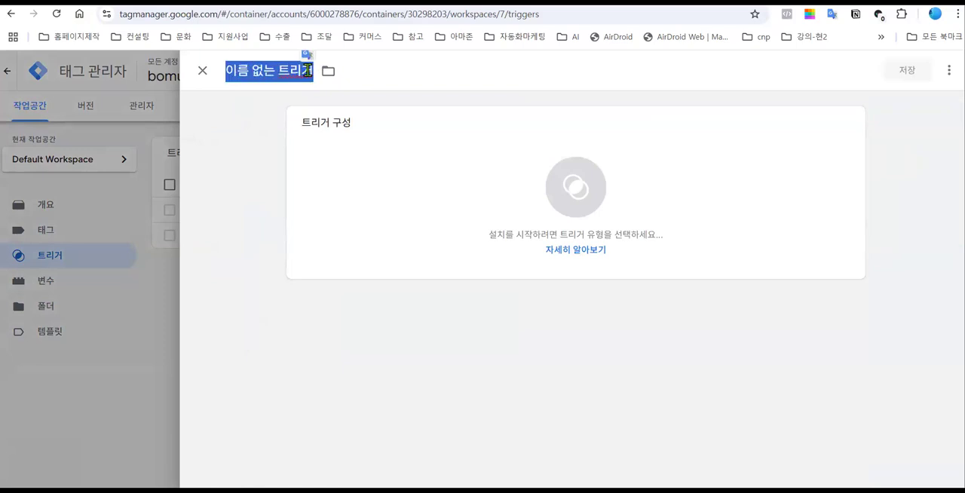
pyautogui.write('s-')
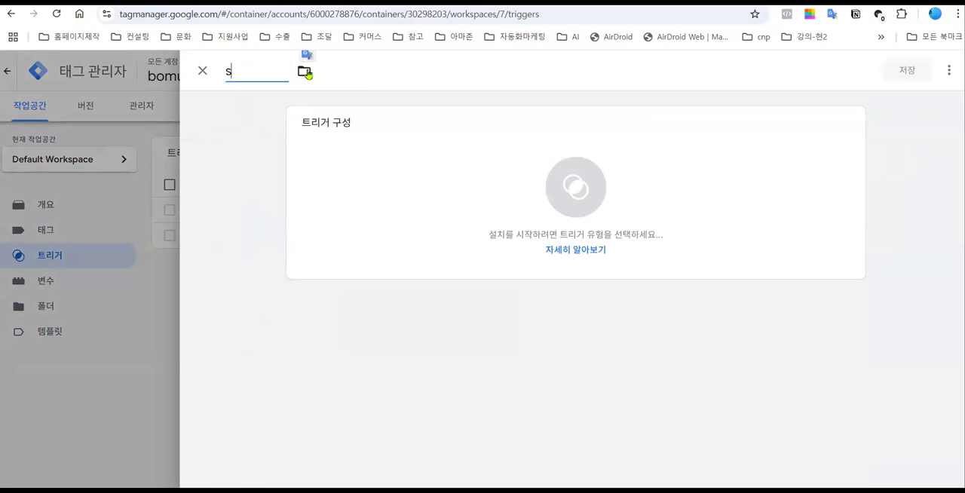
pyautogui.press('BackSpace')
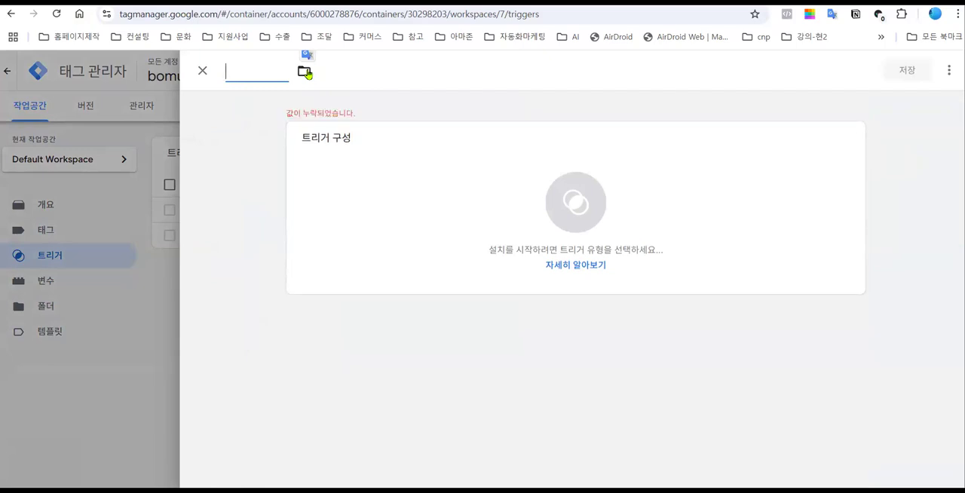
pyautogui.write('click_sma')
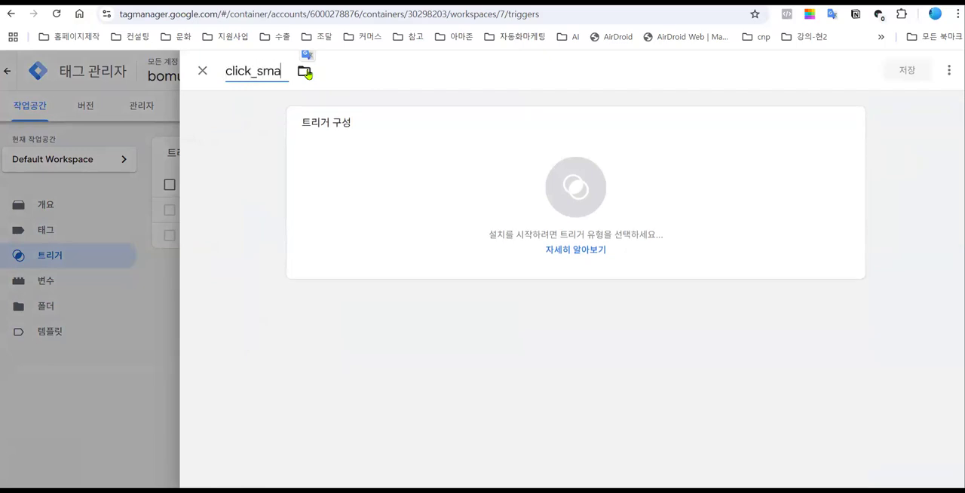
pyautogui.write('rtstore')
pyautogui.press('BackSpace')
pyautogui.press('BackSpace')
pyautogui.press('BackSpace')
pyautogui.press('BackSpace')
pyautogui.press('BackSpace')
pyautogui.press('BackSpace')
pyautogui.press('BackSpace')
pyautogui.press('BackSpace')
pyautogui.press('BackSpace')
pyautogui.press('BackSpace')
pyautogui.press('BackSpace')
pyautogui.press('BackSpace')
pyautogui.press('BackSpace')
pyautogui.press('BackSpace')
pyautogui.press('BackSpace')
pyautogui.press('BackSpace')
pyautogui.write('goto_smartstore_')
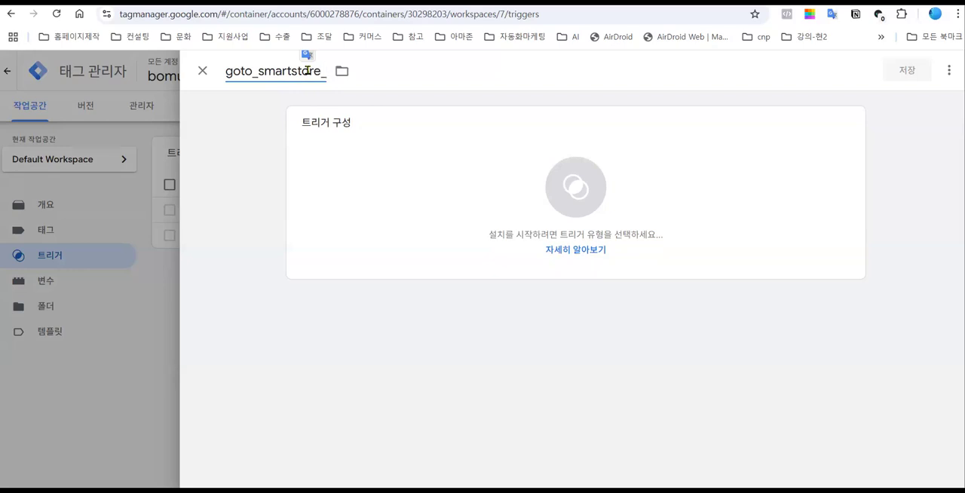
pyautogui.write('basic')
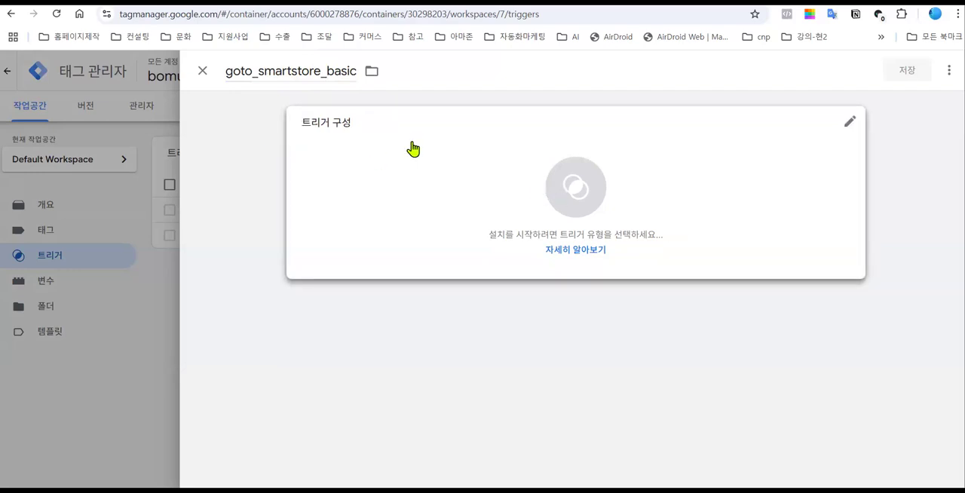
pyautogui.click(576, 187)
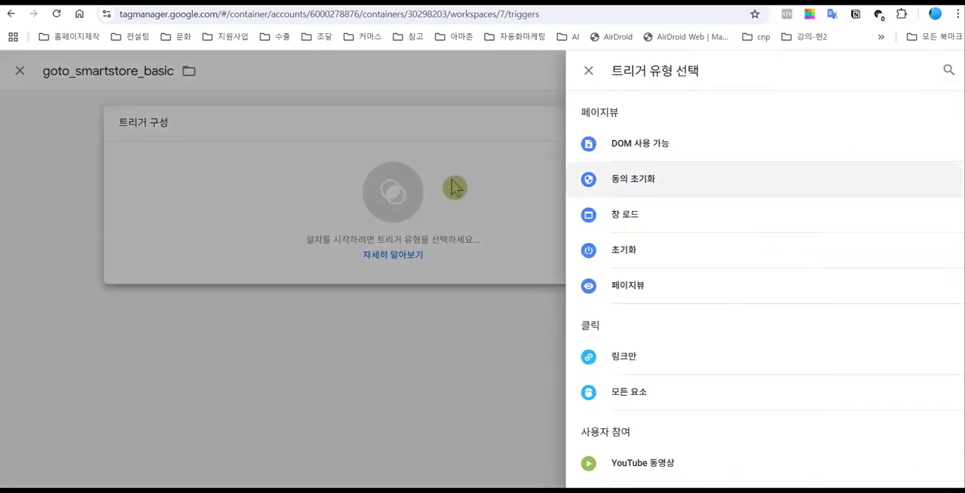
pyautogui.click(628, 362)
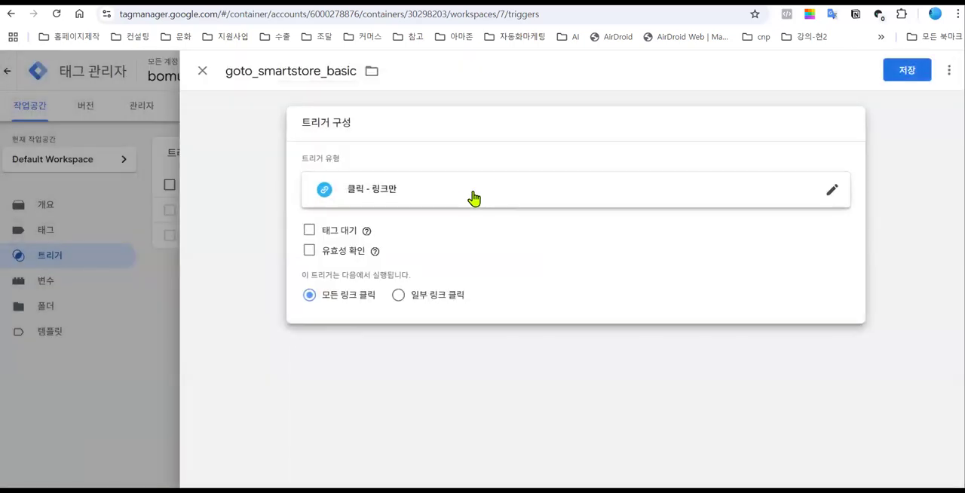
pyautogui.click(399, 295)
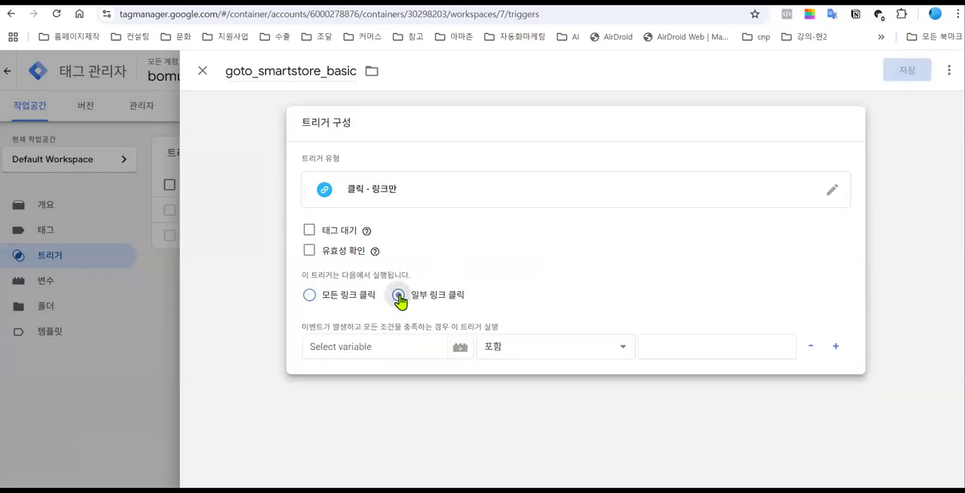
pyautogui.click(387, 349)
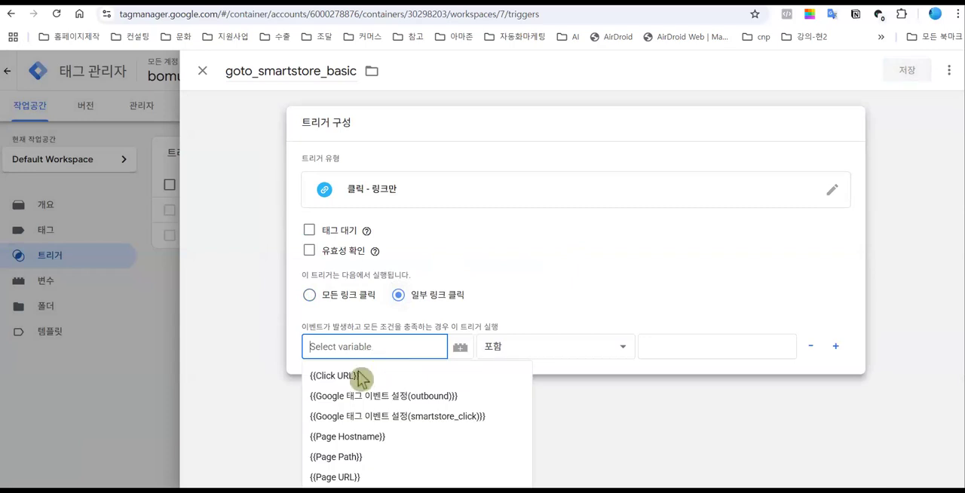
pyautogui.click(362, 377)
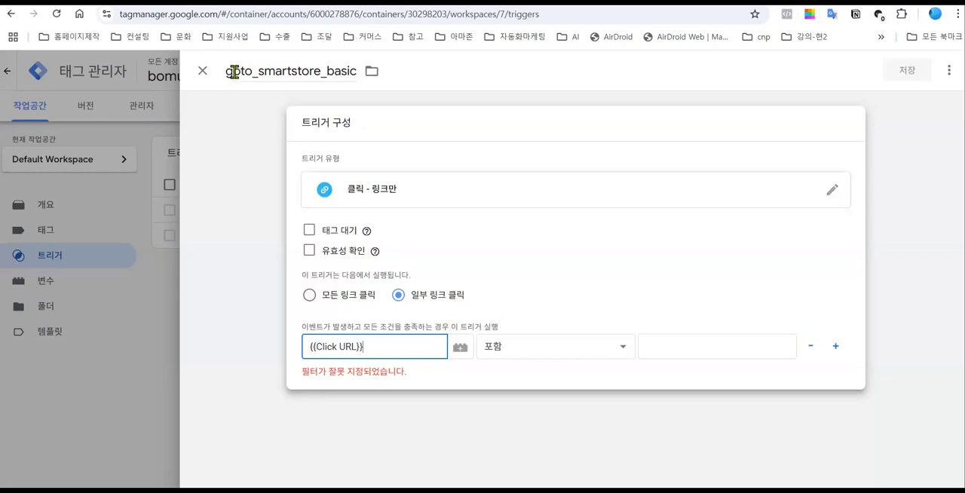
pyautogui.click(202, 70)
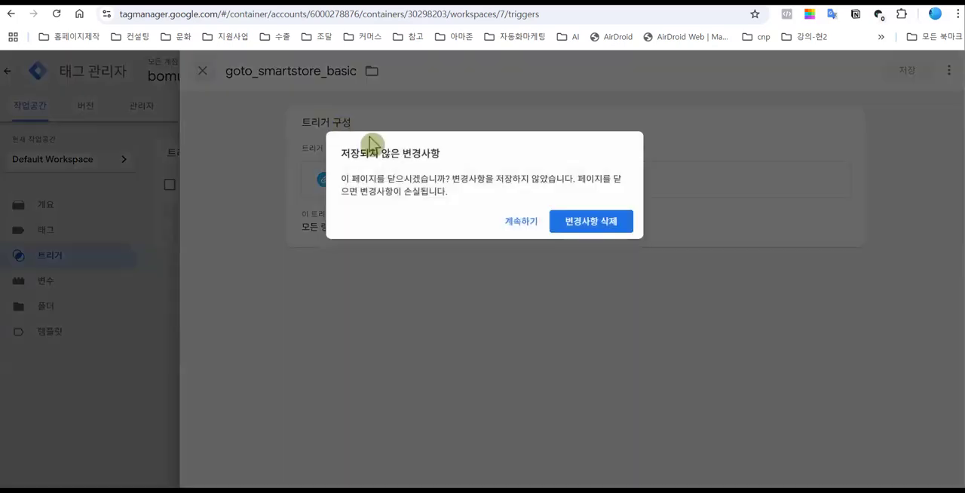
pyautogui.click(586, 226)
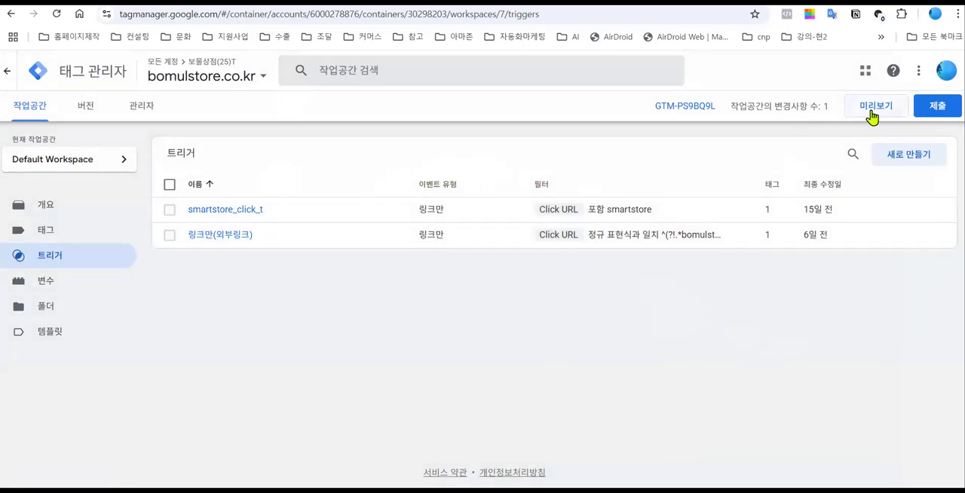
# - Create a new trigger and name it goto_smartstore_basic
pyautogui.click(905, 168)
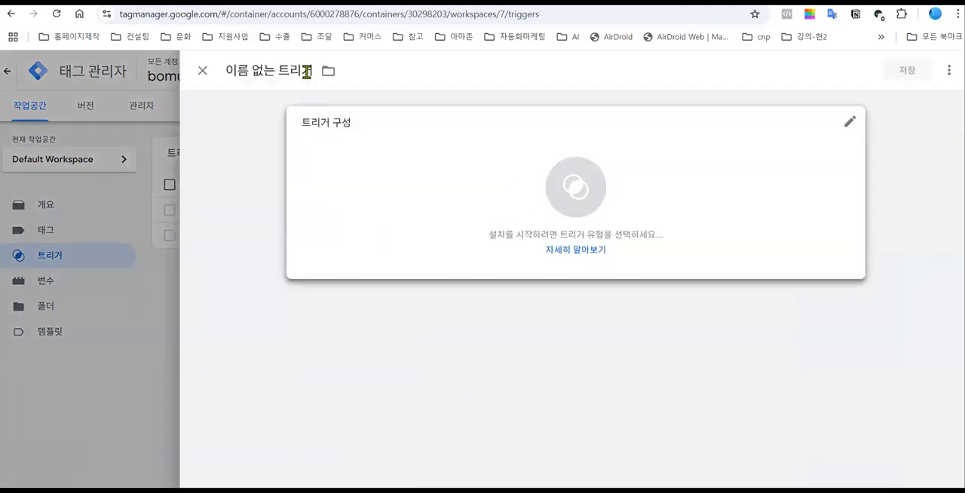
pyautogui.click(324, 71)
pyautogui.moveTo(227, 71); pyautogui.dragTo(315, 76)
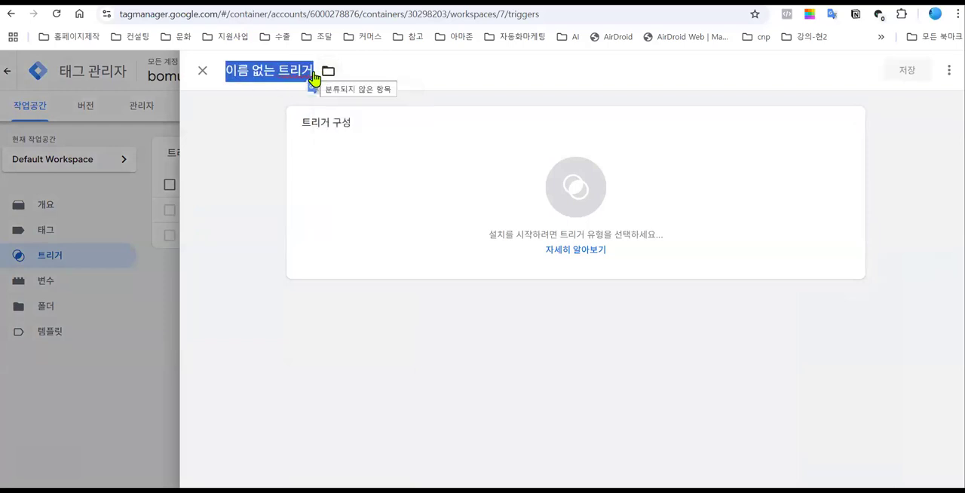
pyautogui.write('goto_sm')
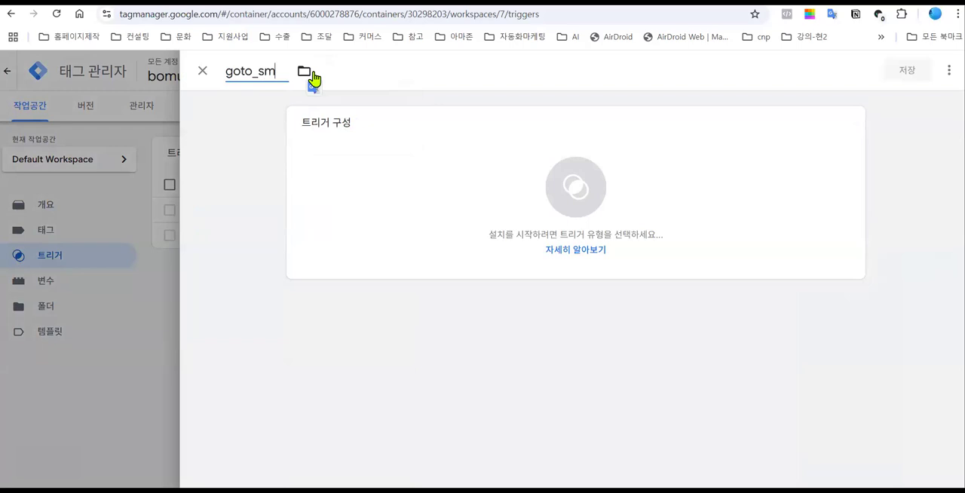
pyautogui.press('BackSpace')
pyautogui.write('martstore_basic')
# - Choose the 링크만 click trigger type for goto_smartstore_basic and limit firing to 일부 링크 클릭
pyautogui.click(552, 194)
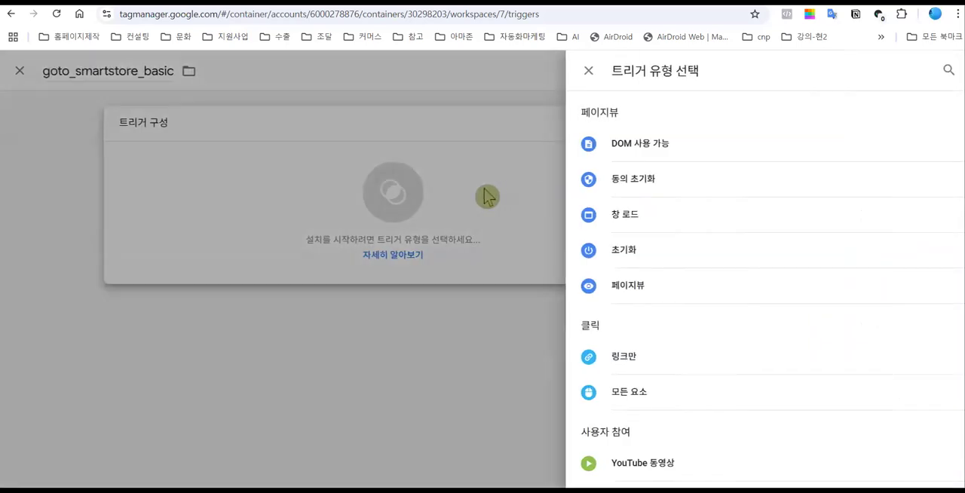
pyautogui.click(630, 360)
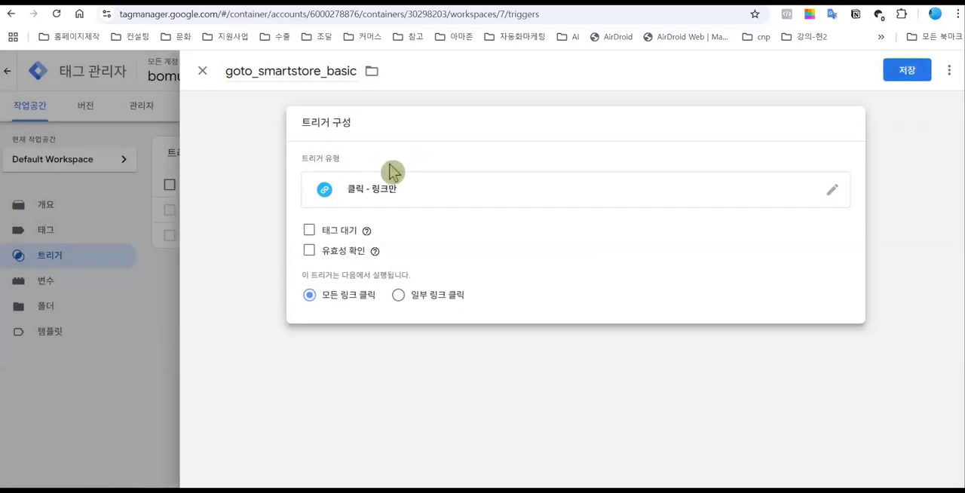
pyautogui.click(398, 296)
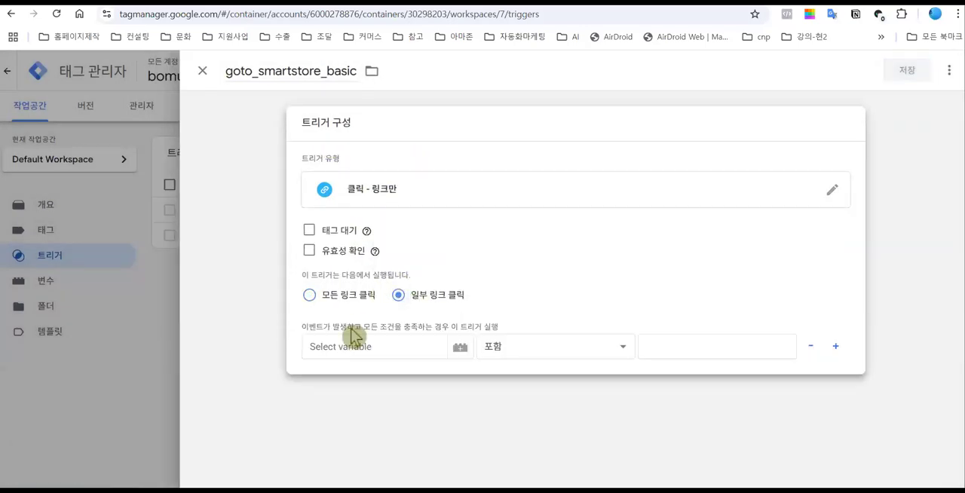
# - Set the firing condition's variable to Click URL and its operator to 포함
pyautogui.click(380, 349)
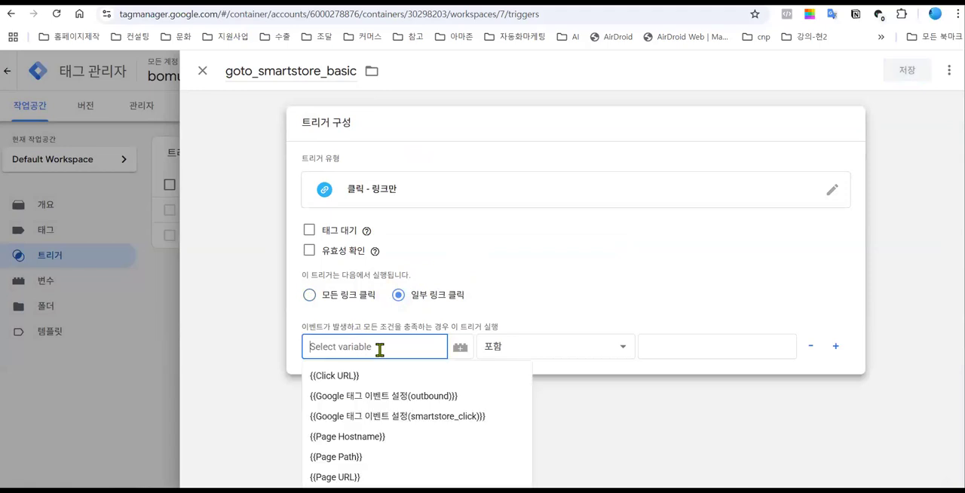
pyautogui.click(323, 375)
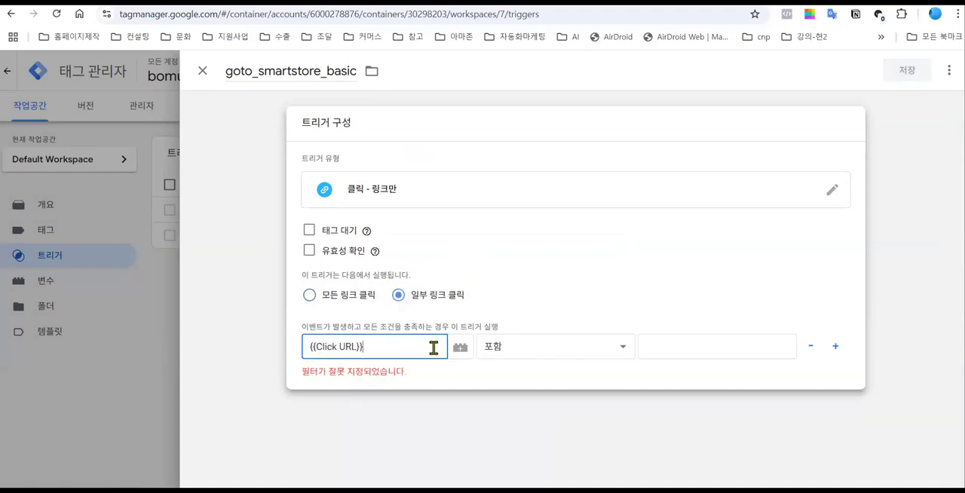
pyautogui.click(508, 344)
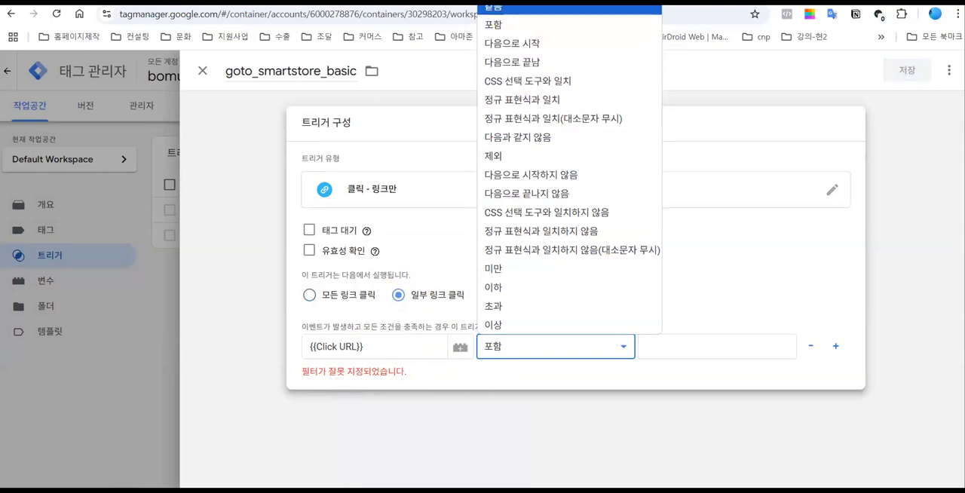
pyautogui.click(500, 27)
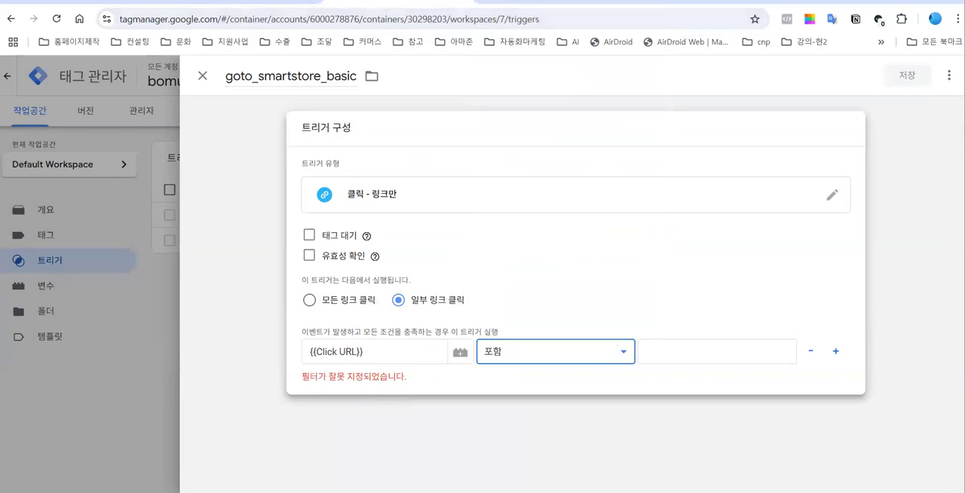
pyautogui.click(659, 352)
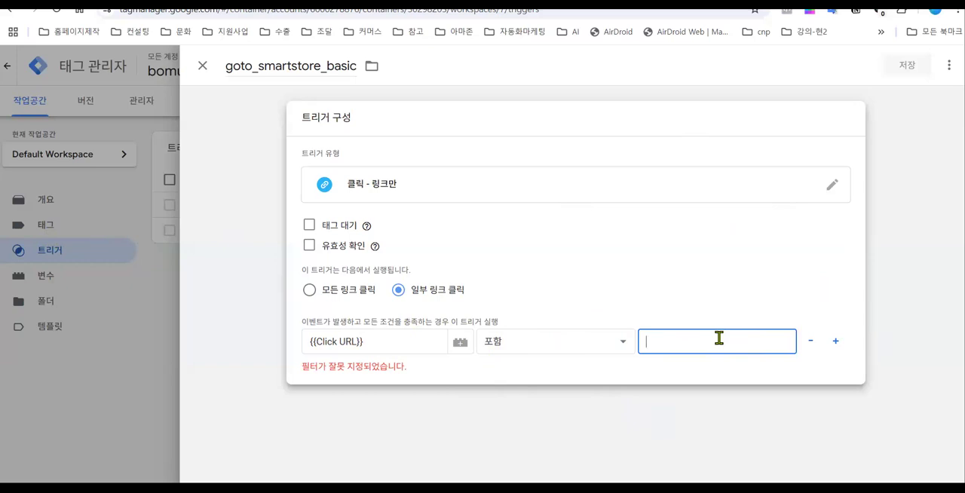
pyautogui.write('h')
pyautogui.press('BackSpace')
pyautogui.write('htt')
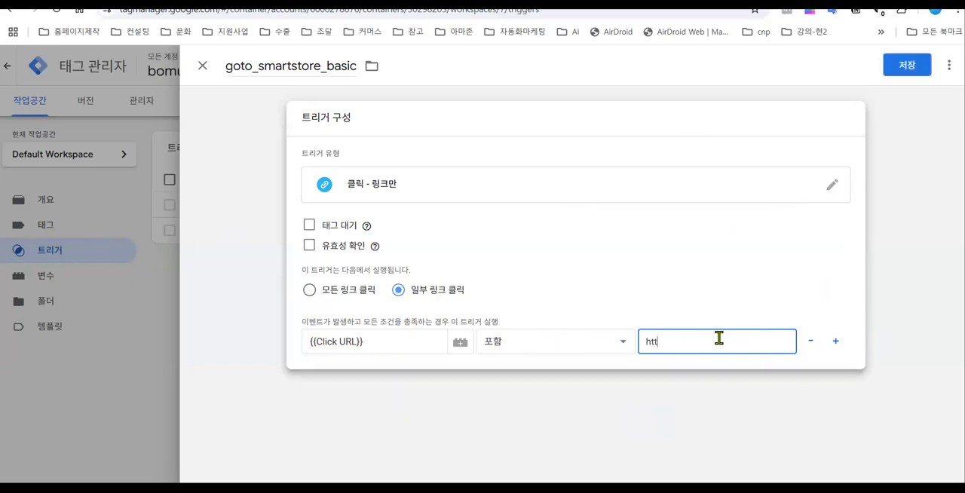
pyautogui.write('ps')
pyautogui.write('s://')
pyautogui.write('smartsto')
pyautogui.write('re.naver.com')
pyautogui.write('/')
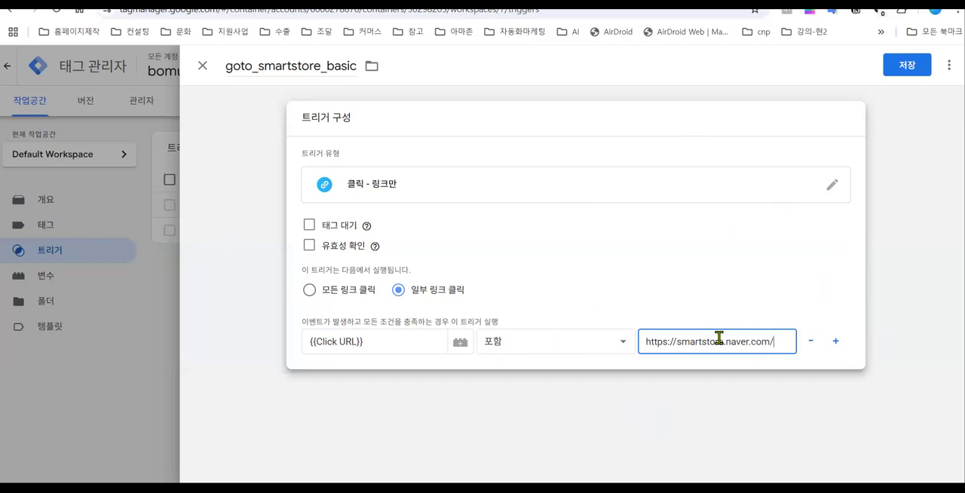
pyautogui.write('m')
pyautogui.press('BackSpace')
pyautogui.press('BackSpace')
pyautogui.press('BackSpace')
pyautogui.moveTo(776, 340); pyautogui.dragTo(645, 340)
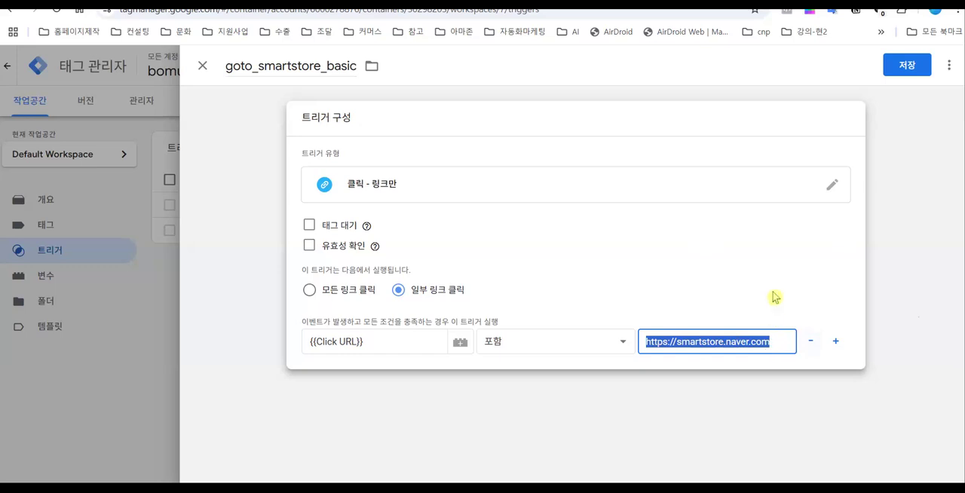
# - Try to save the goto_smartstore_basic trigger
pyautogui.click(919, 71)
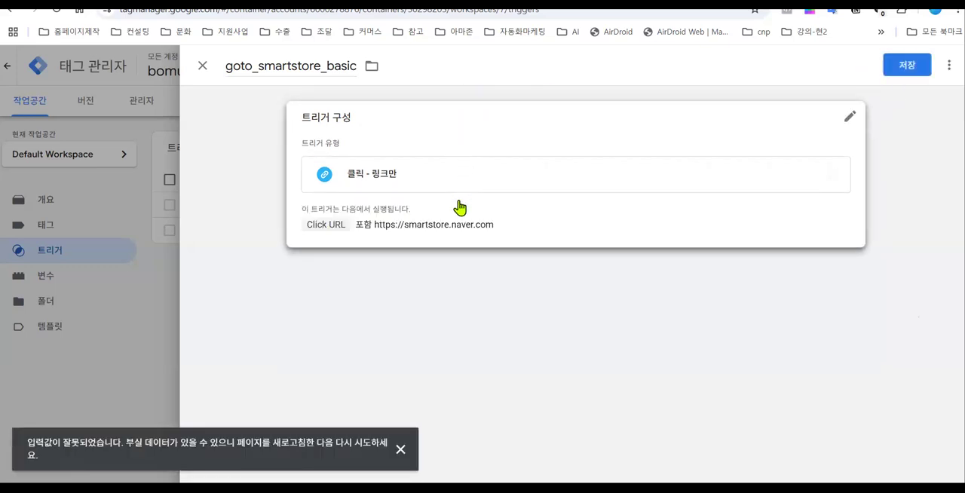
pyautogui.click(912, 66)
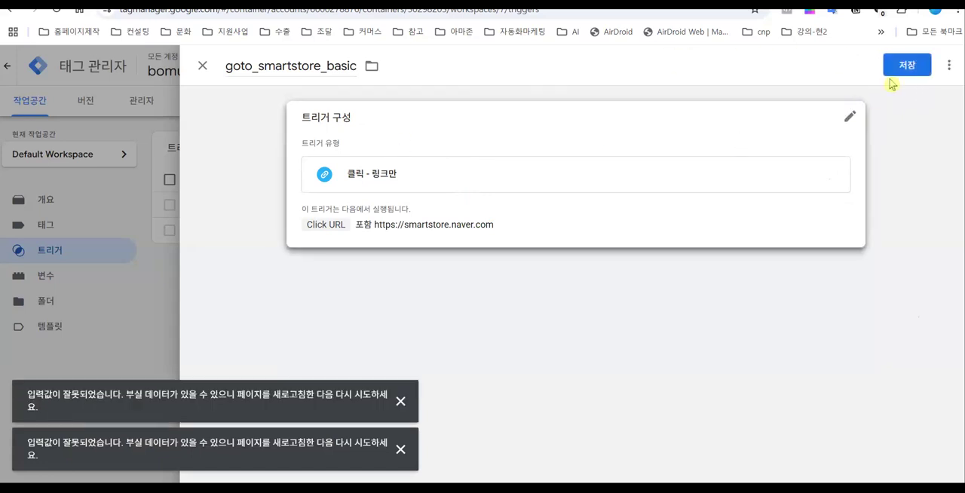
pyautogui.click(912, 70)
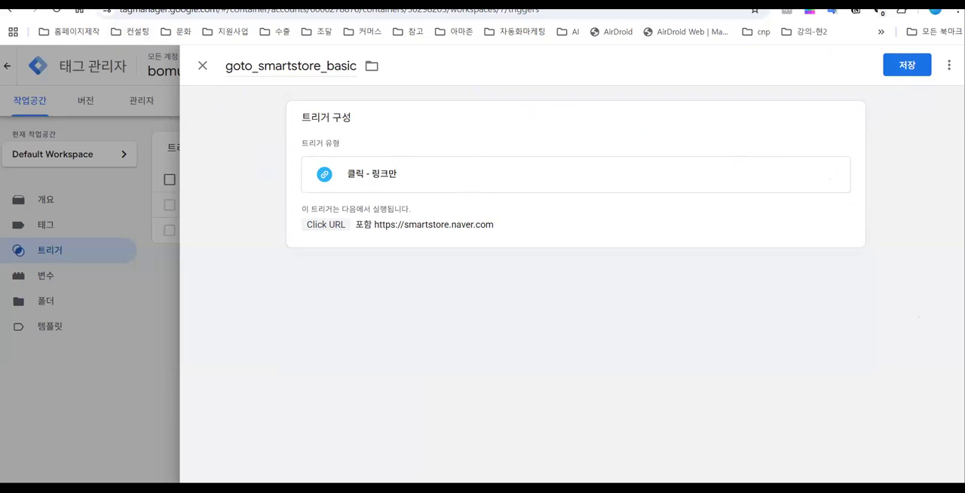
# - Reload the triggers page, discarding the unsaved trigger, and create a new trigger named goto_smartstore_basic
pyautogui.click(57, 9)
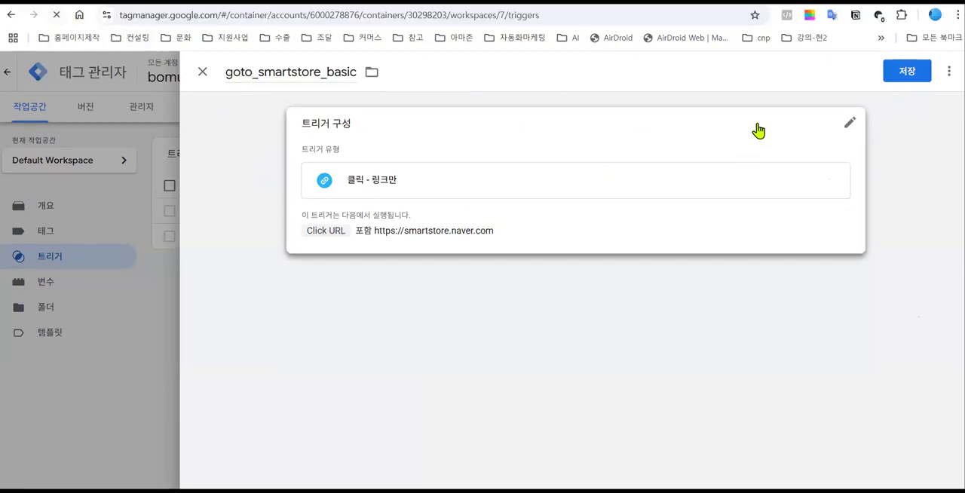
pyautogui.click(846, 131)
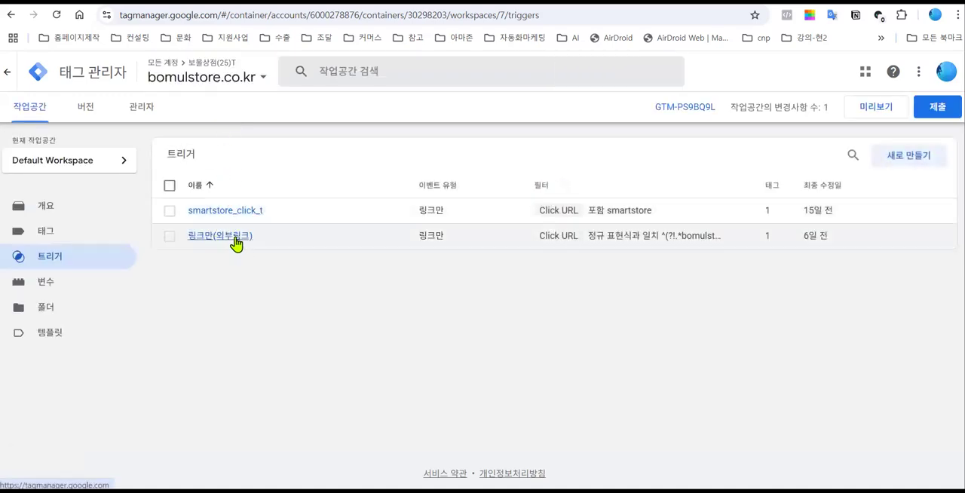
pyautogui.click(888, 162)
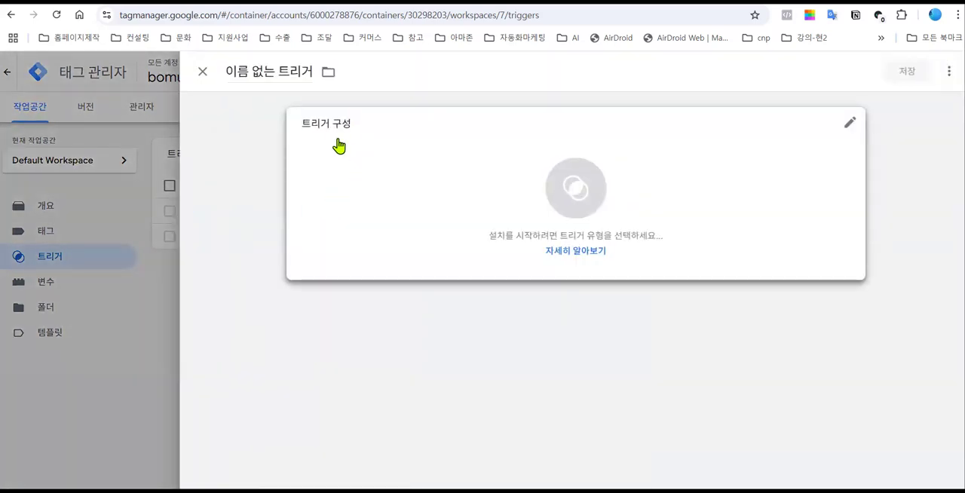
pyautogui.click(282, 72)
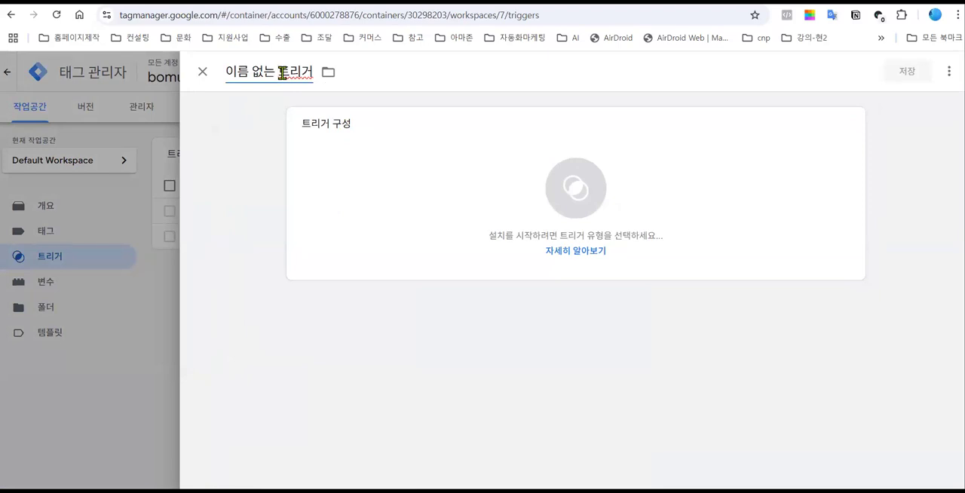
pyautogui.write('go')
pyautogui.moveTo(325, 73); pyautogui.dragTo(153, 85)
pyautogui.write('g')
pyautogui.hotkey('ctrl', 'a')
pyautogui.write('g')
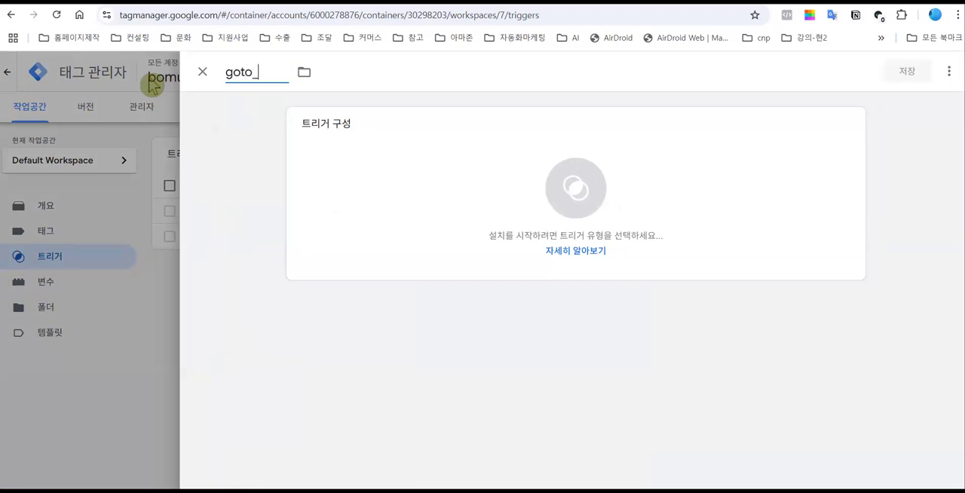
pyautogui.write('oto_smartstore_basic')
# - Make the new trigger a 링크만 click trigger that fires only on 일부 링크 클릭
pyautogui.click(565, 200)
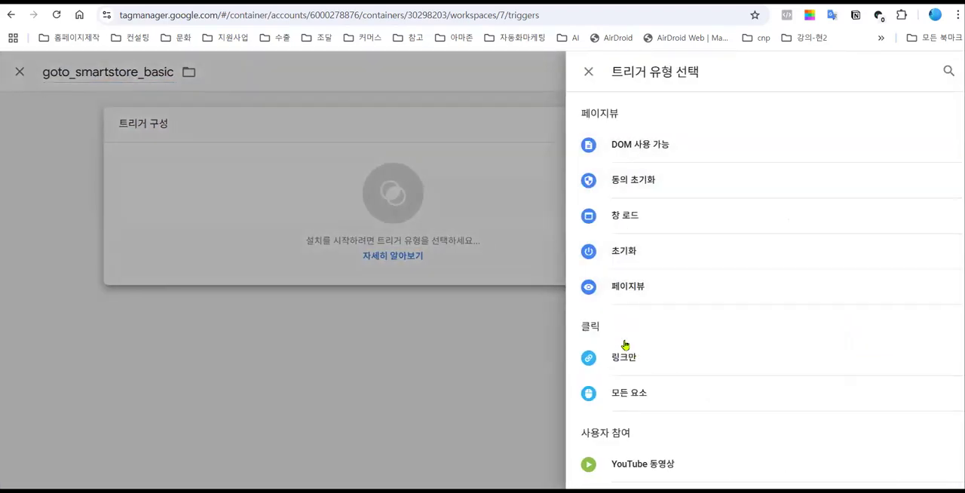
pyautogui.scroll(-2, 626, 233)
pyautogui.click(620, 240)
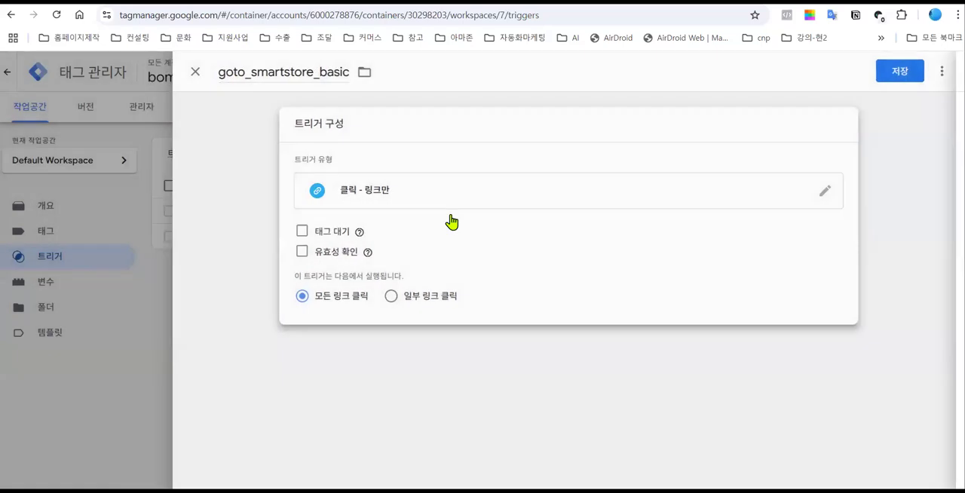
pyautogui.click(398, 296)
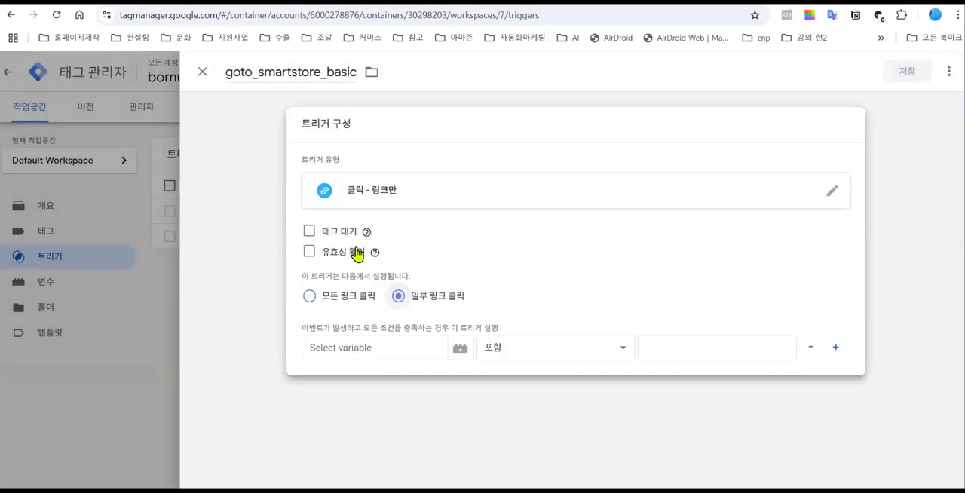
# - Set the firing condition to Click URL 포함 smartstore.naver.com and save the trigger
pyautogui.click(398, 350)
pyautogui.click(341, 382)
pyautogui.click(691, 349)
pyautogui.write('smartstore.naver.com')
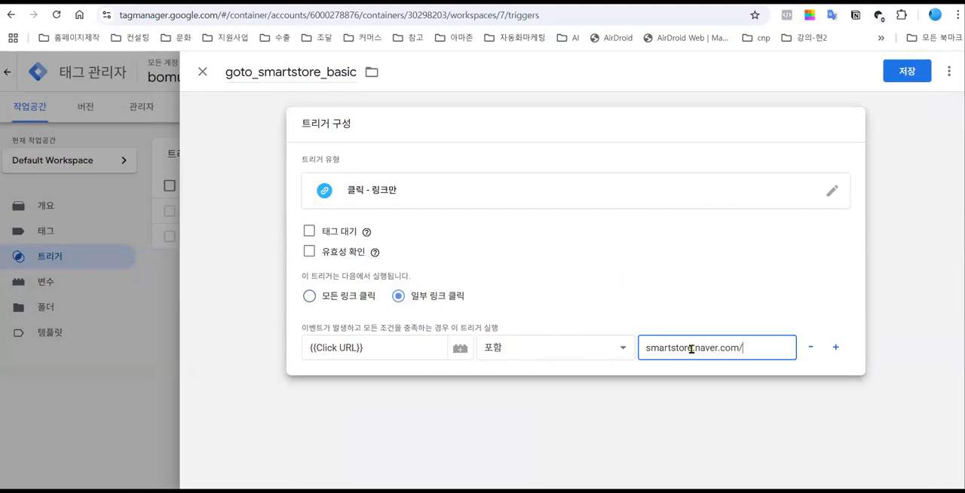
pyautogui.click(906, 73)
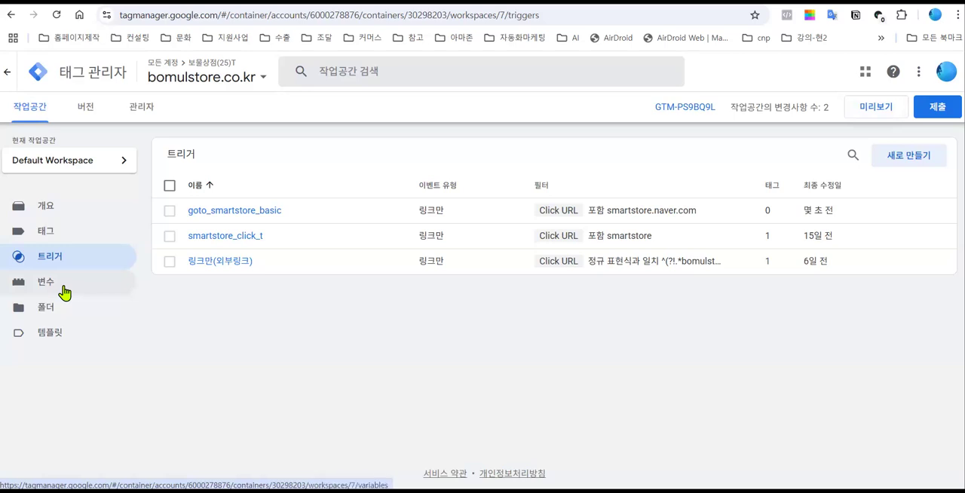
# - Create a new tag in the container and name it goto_smartstore_basic_t
pyautogui.click(46, 234)
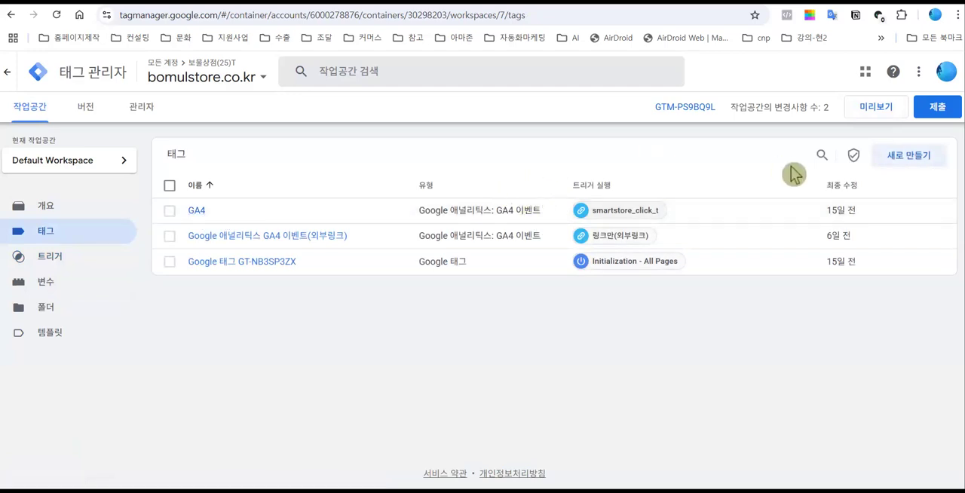
pyautogui.click(917, 164)
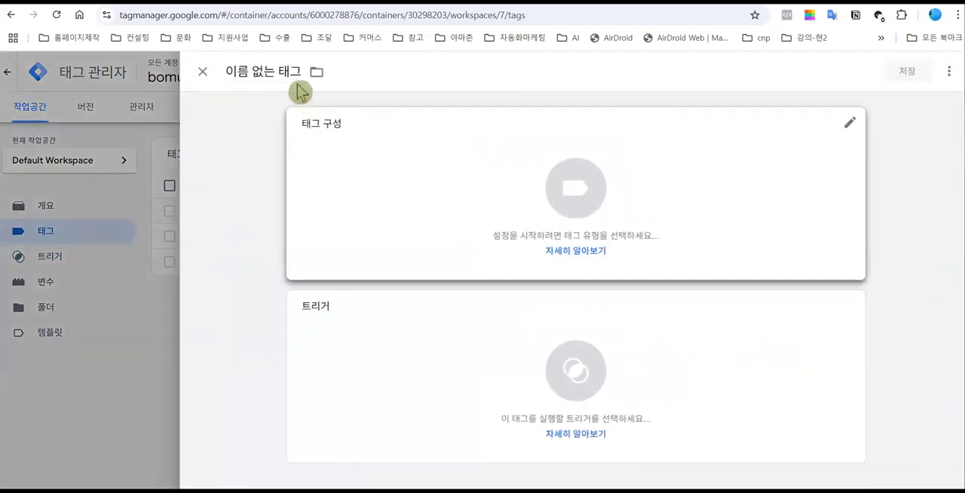
pyautogui.moveTo(297, 70); pyautogui.dragTo(225, 75)
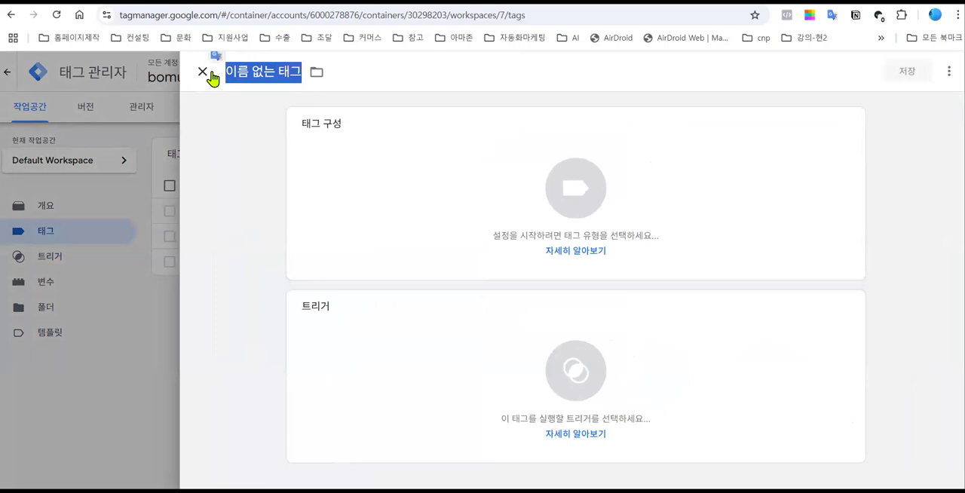
pyautogui.write('goto')
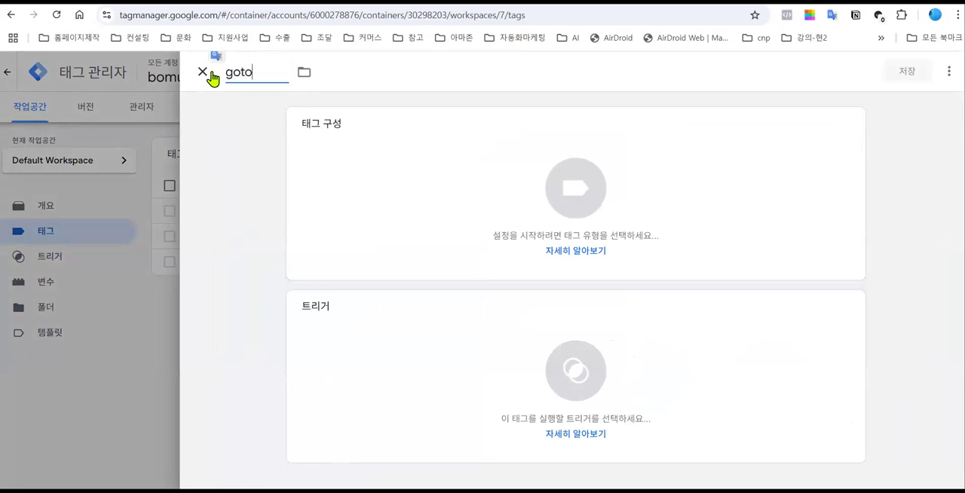
pyautogui.write('_smartstore')
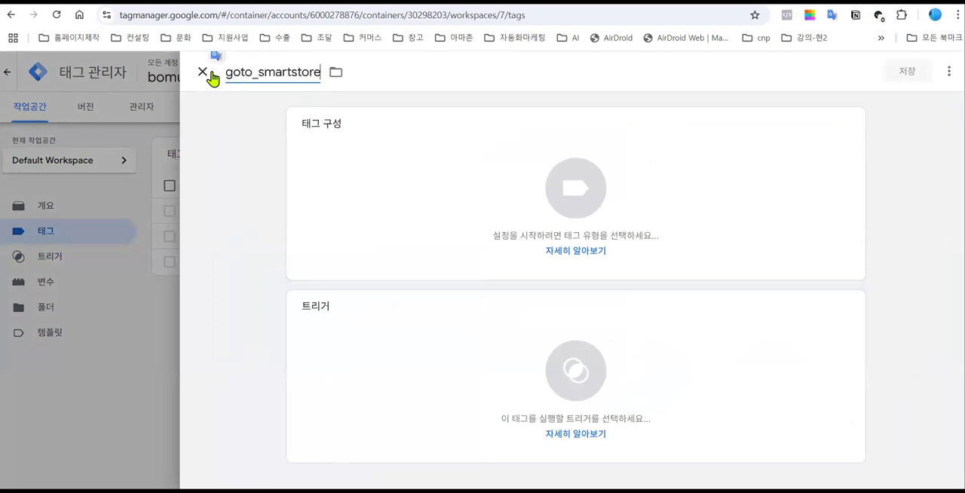
pyautogui.write('_basic_t')
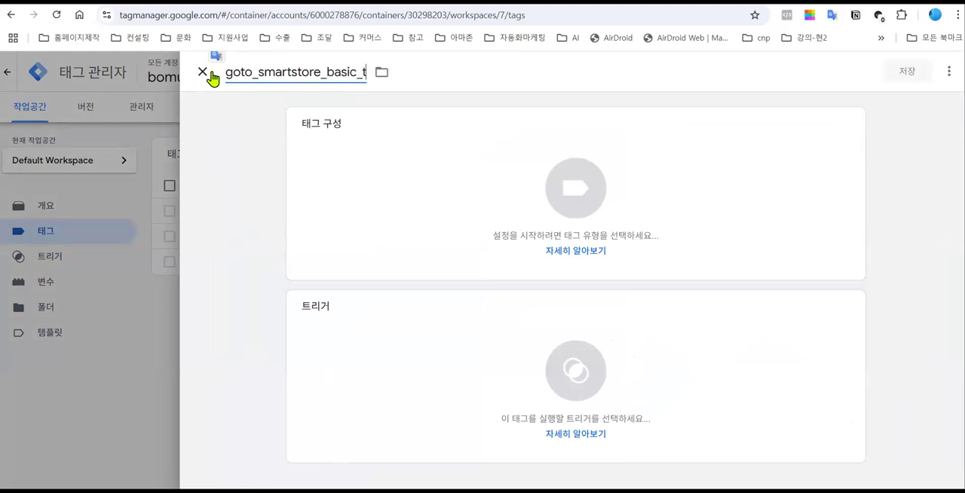
# - Set the tag type to the Google Analytics type Google 애널리틱스: GA4 이벤트
pyautogui.click(586, 201)
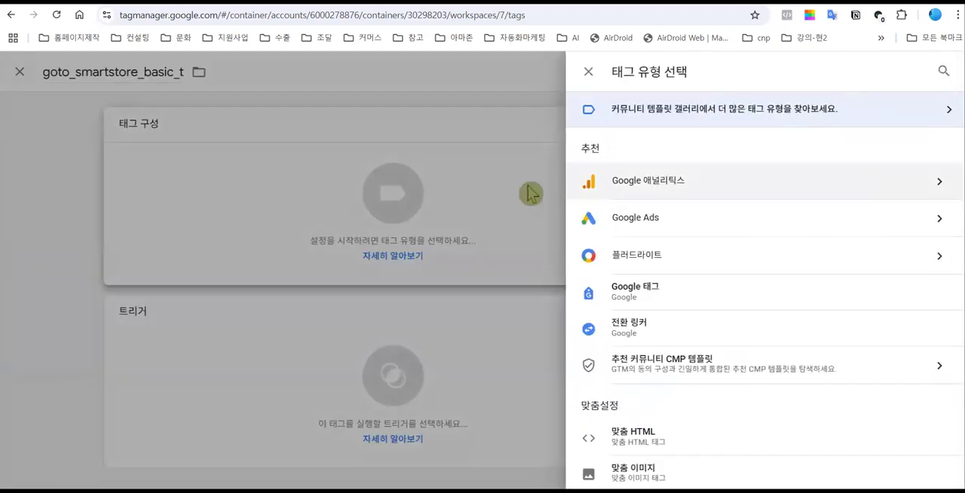
pyautogui.click(634, 185)
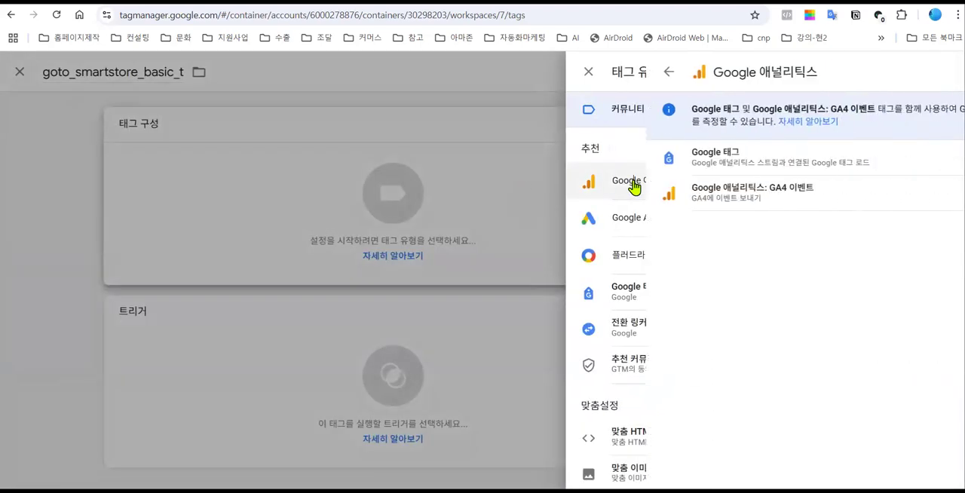
pyautogui.click(700, 200)
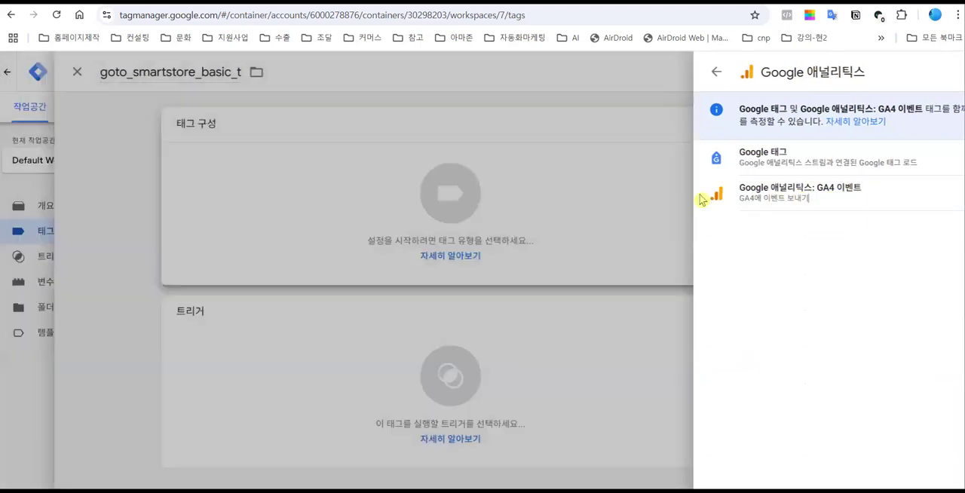
# - Switch to Google Analytics and select the 보물상점(25) property to get the tag's 측정 ID
pyautogui.click(338, 256)
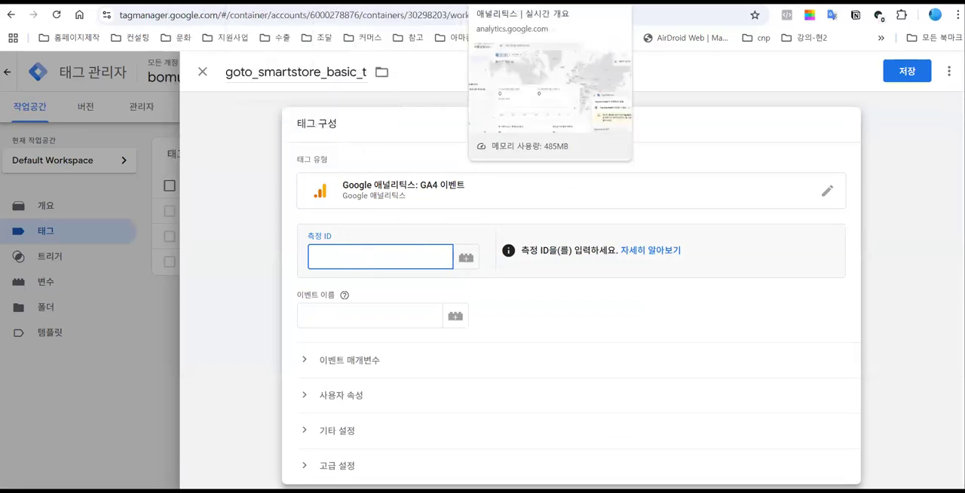
pyautogui.click(520, 2)
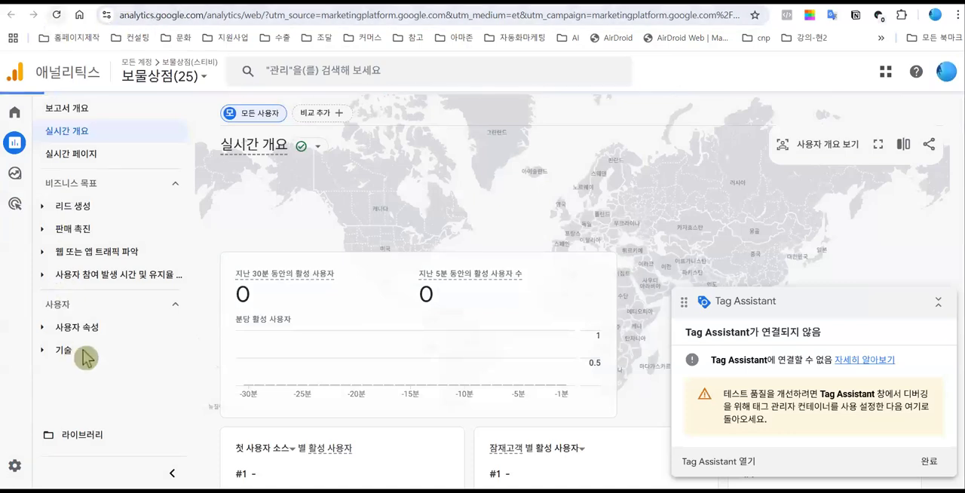
pyautogui.moveTo(221, 15); pyautogui.dragTo(102, 16)
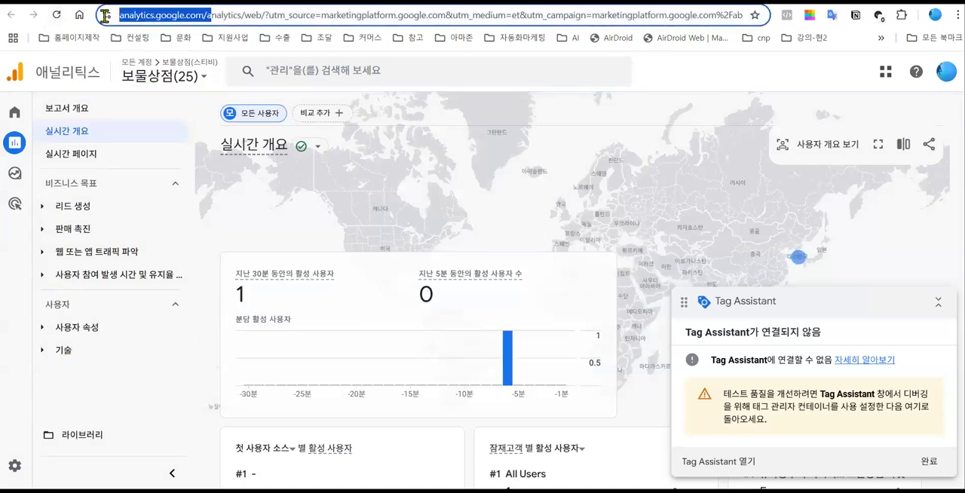
pyautogui.click(203, 82)
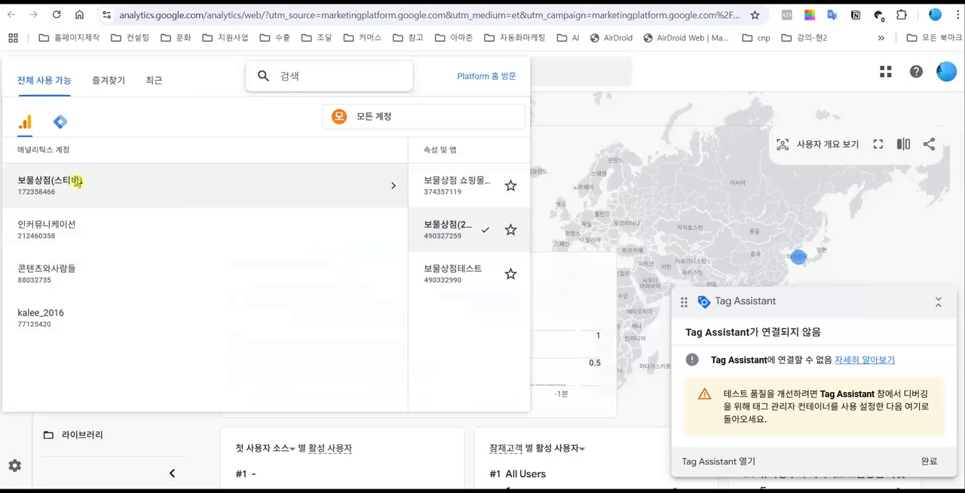
pyautogui.click(76, 183)
pyautogui.moveTo(508, 205)
pyautogui.click(160, 232)
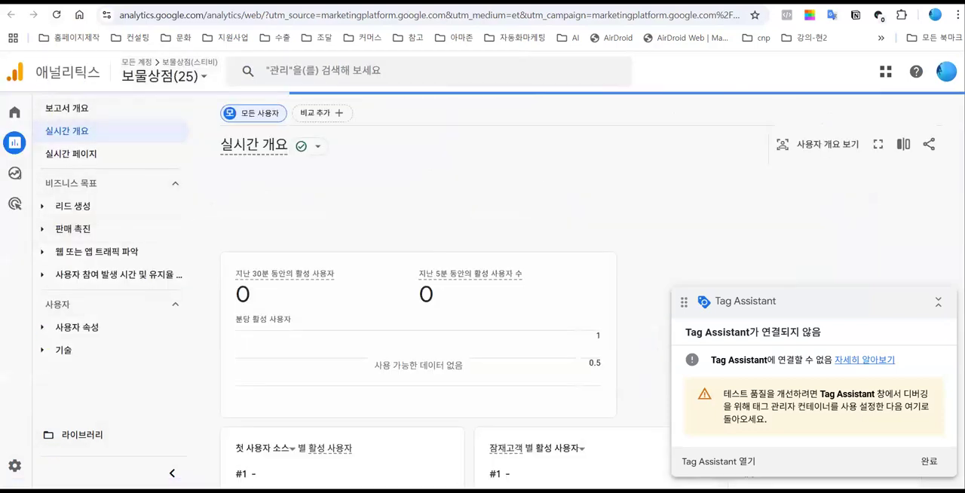
# - Open the web stream details of 보물상점 웹사이트 from the property's 데이터 스트림 settings
pyautogui.moveTo(15, 466)
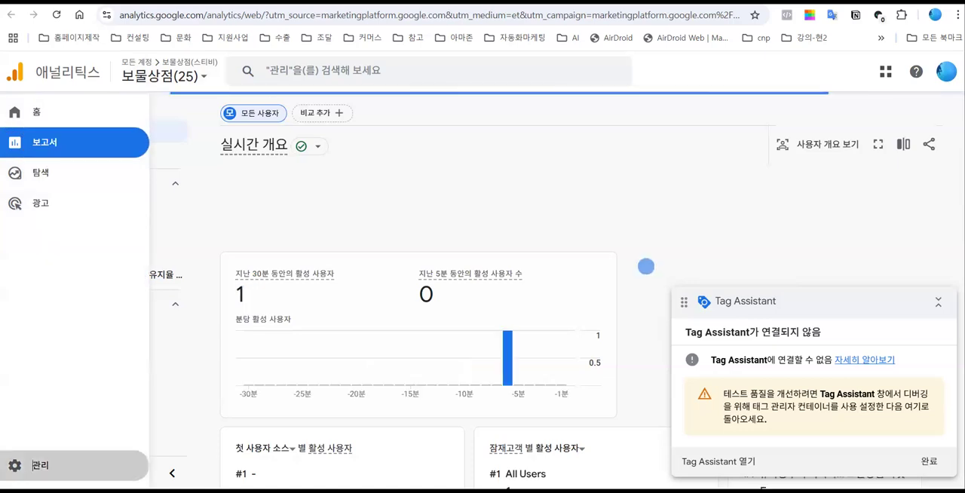
pyautogui.click(45, 468)
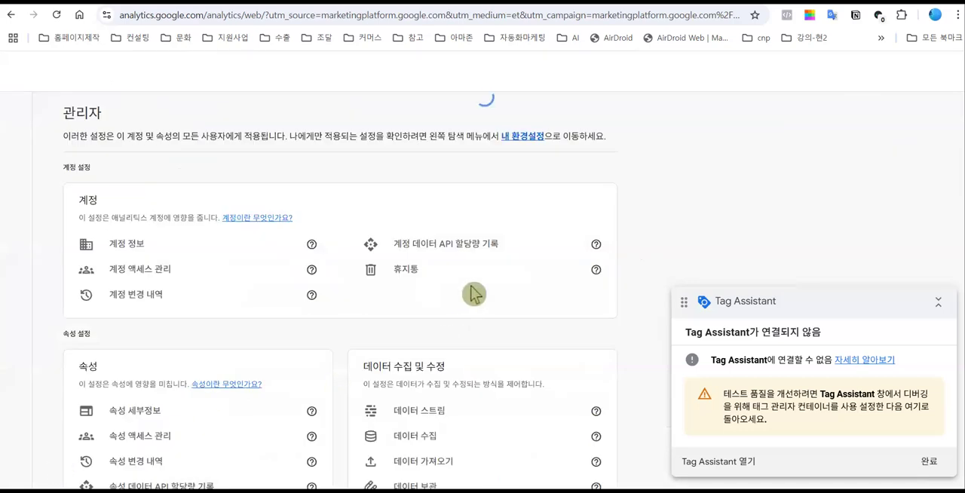
pyautogui.scroll(-2, 449, 331)
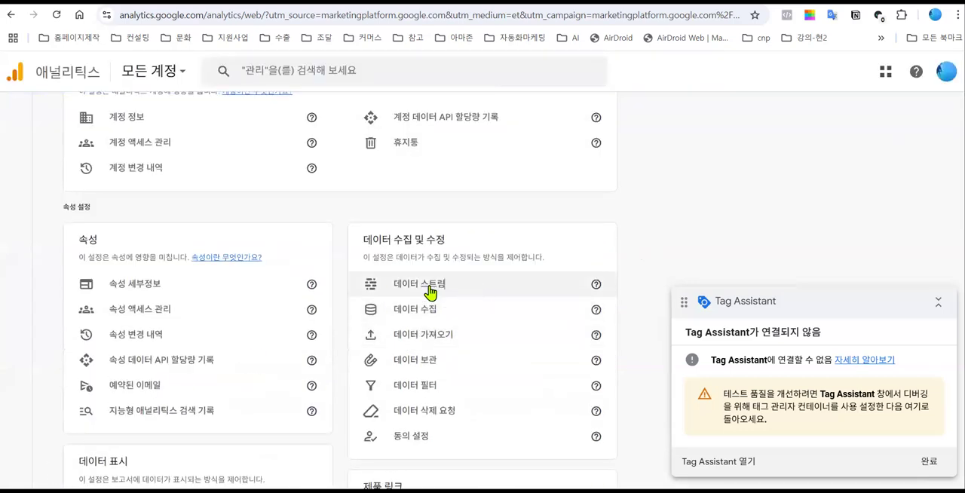
pyautogui.click(430, 291)
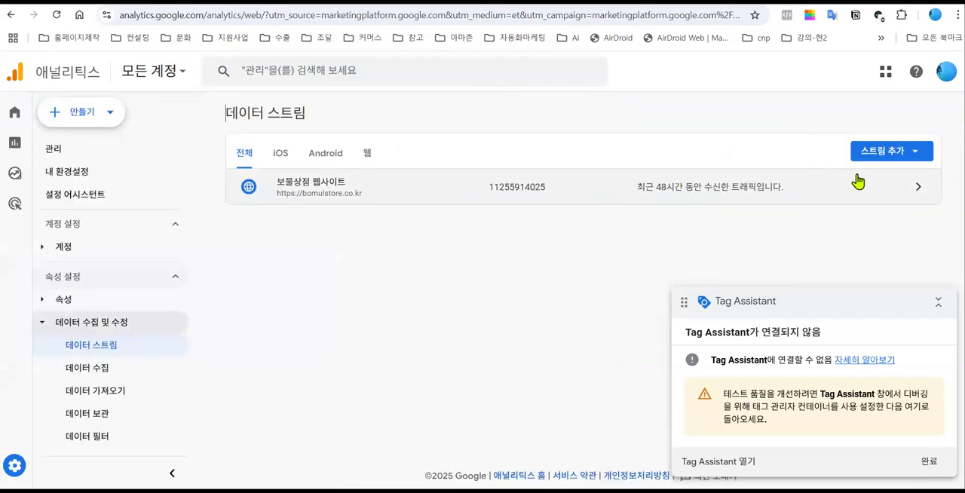
pyautogui.click(916, 190)
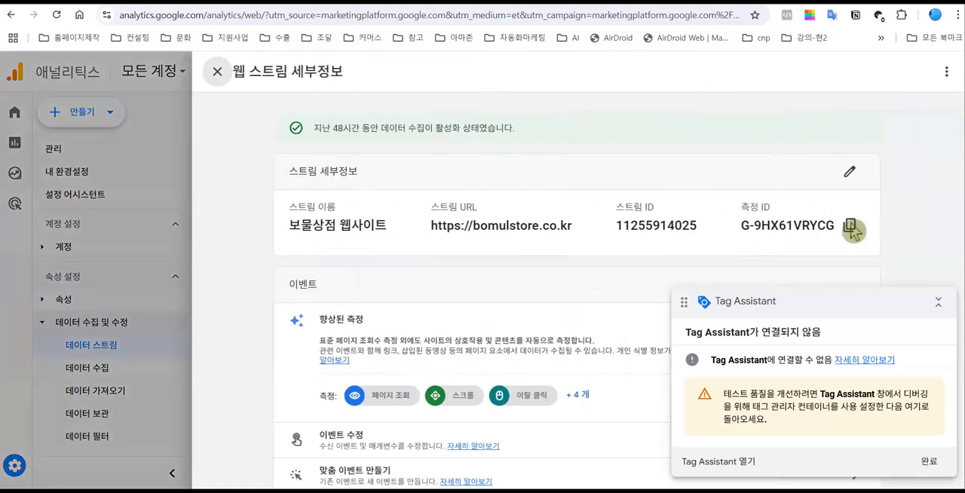
# - Copy the stream's measurement ID G-9HX61VRYCG and paste it as the 측정 ID of the tag in Google Tag Manager
pyautogui.moveTo(741, 202); pyautogui.dragTo(810, 226)
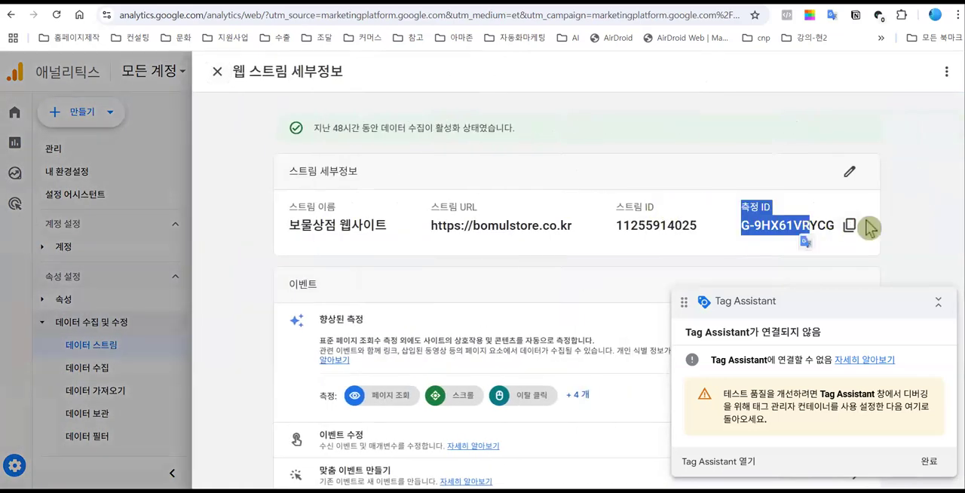
pyautogui.click(849, 229)
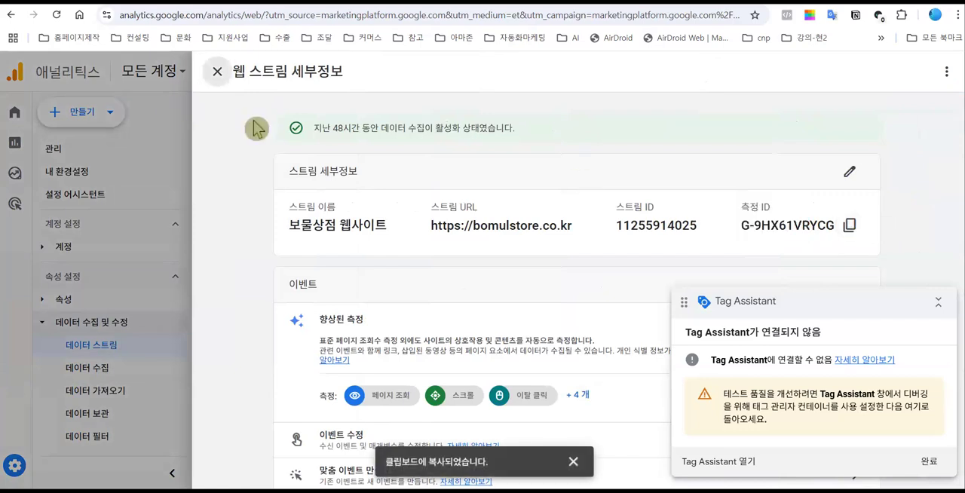
pyautogui.hotkey('ctrl', 'Tab')
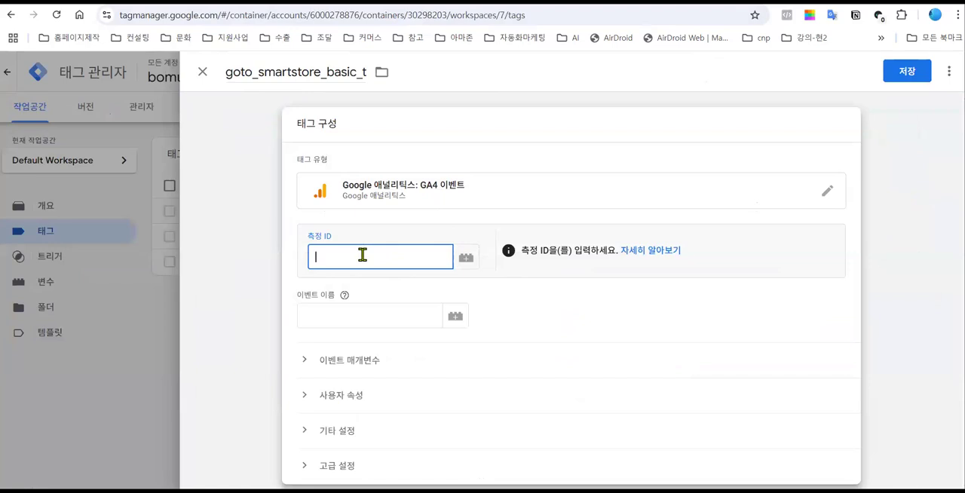
pyautogui.hotkey('ctrl', 'v')
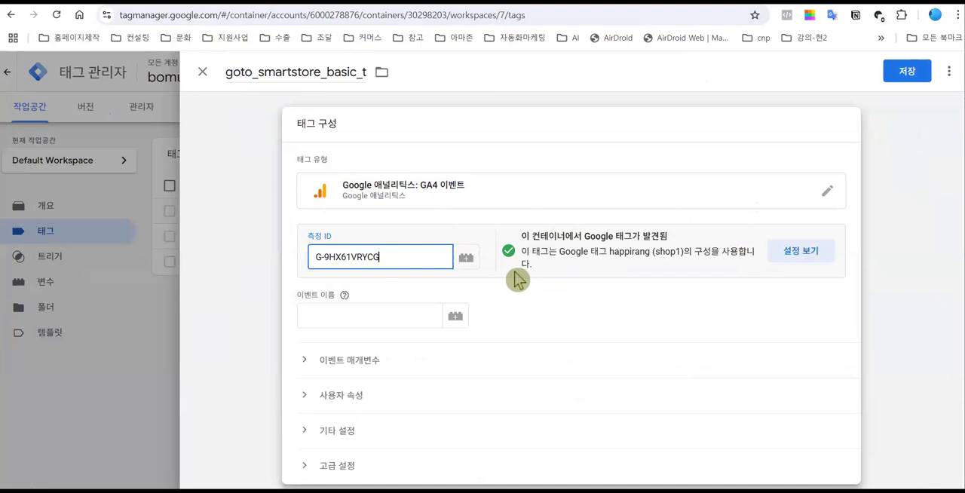
# - Set the tag's 이벤트 이름 to goto_smartstore_clice
pyautogui.scroll(-1, 517, 281)
pyautogui.click(424, 253)
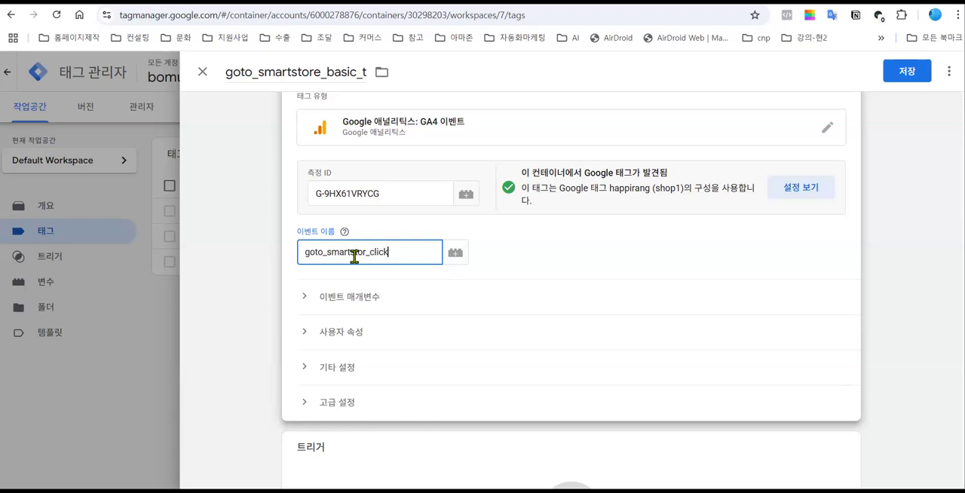
pyautogui.moveTo(370, 252); pyautogui.dragTo(392, 250)
pyautogui.press('BackSpace')
pyautogui.write('_clice')
# - Add the goto_smartstore_basic trigger to the tag and save it
pyautogui.scroll(-1, 794, 210)
pyautogui.click(903, 79)
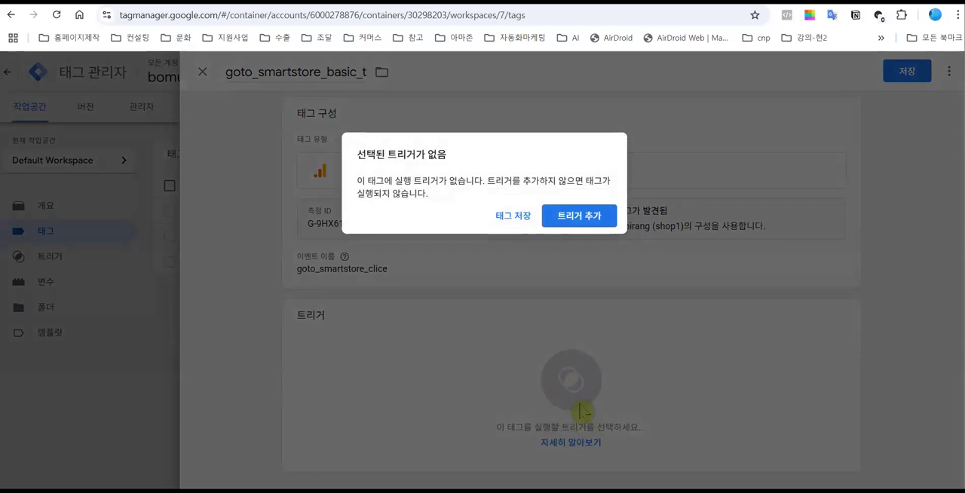
pyautogui.click(595, 218)
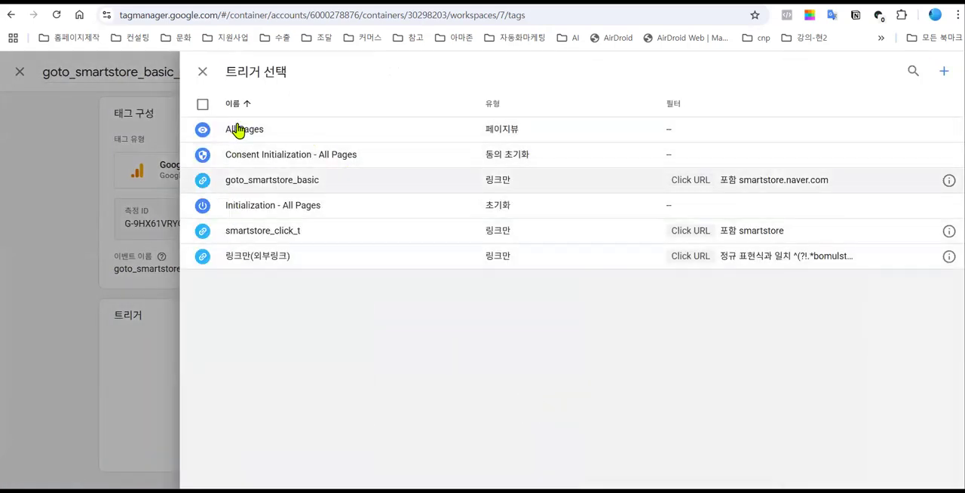
pyautogui.click(282, 181)
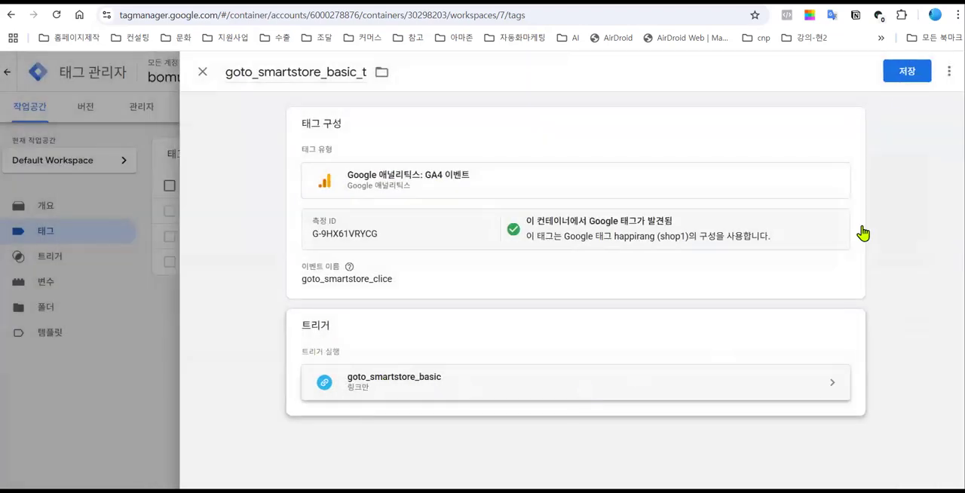
pyautogui.click(909, 73)
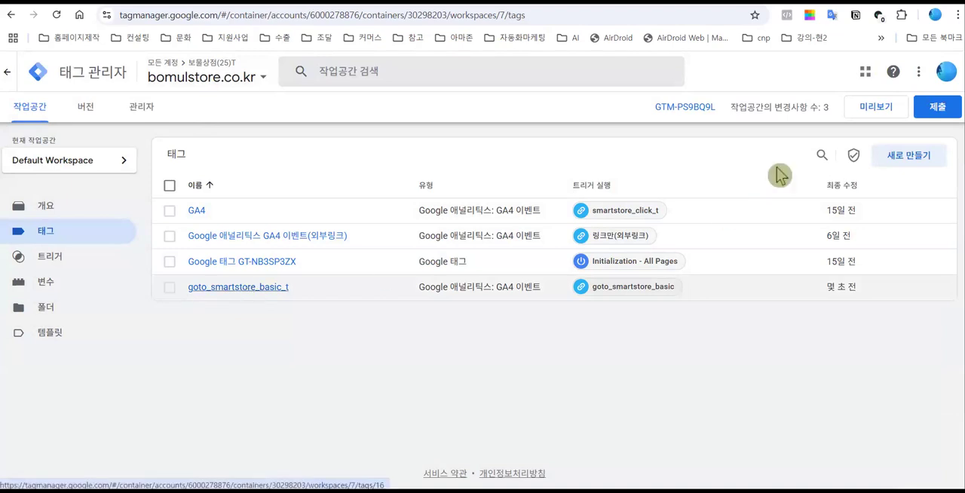
# - Start the container's preview mode and connect Tag Assistant to the bomulstore.co.kr site
pyautogui.click(882, 113)
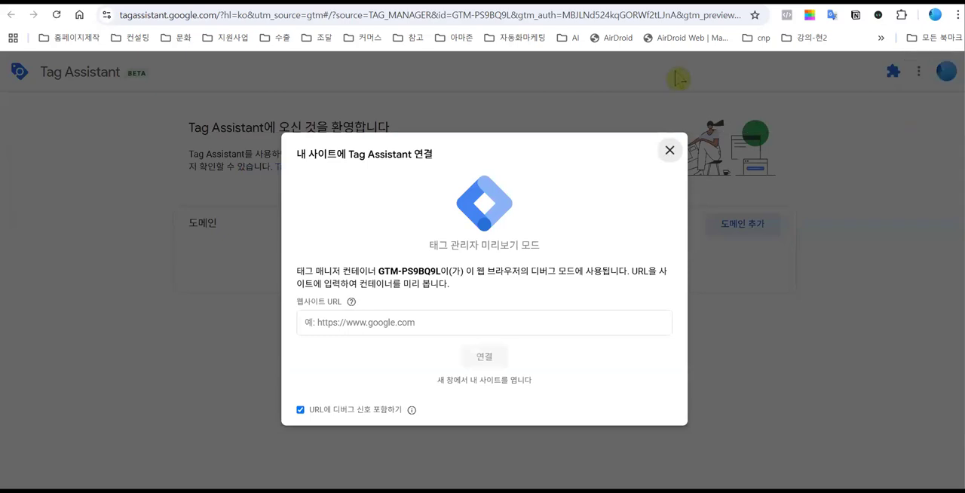
pyautogui.click(340, 322)
pyautogui.click(394, 359)
pyautogui.click(483, 357)
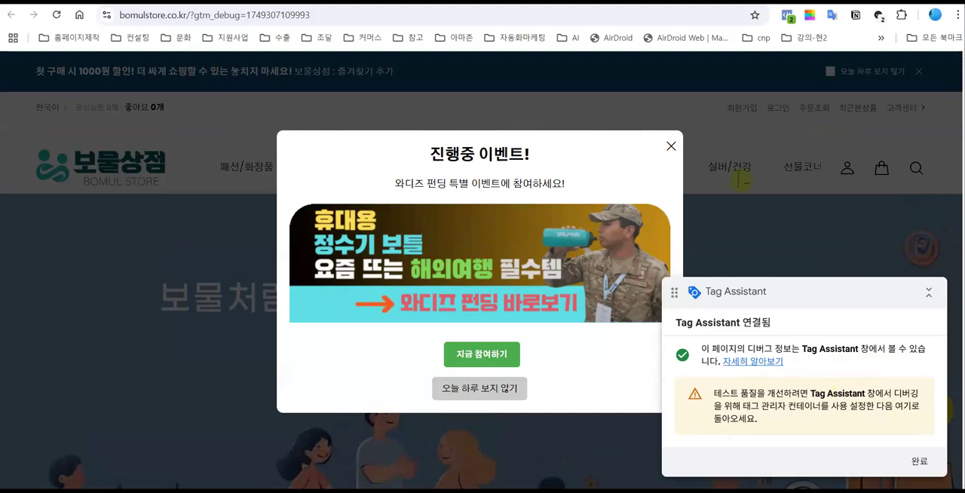
# - Dismiss the event popup on the shop page, move the Tag Assistant box aside and follow the floating 공식스마트스토어 link
pyautogui.click(671, 146)
pyautogui.moveTo(658, 198)
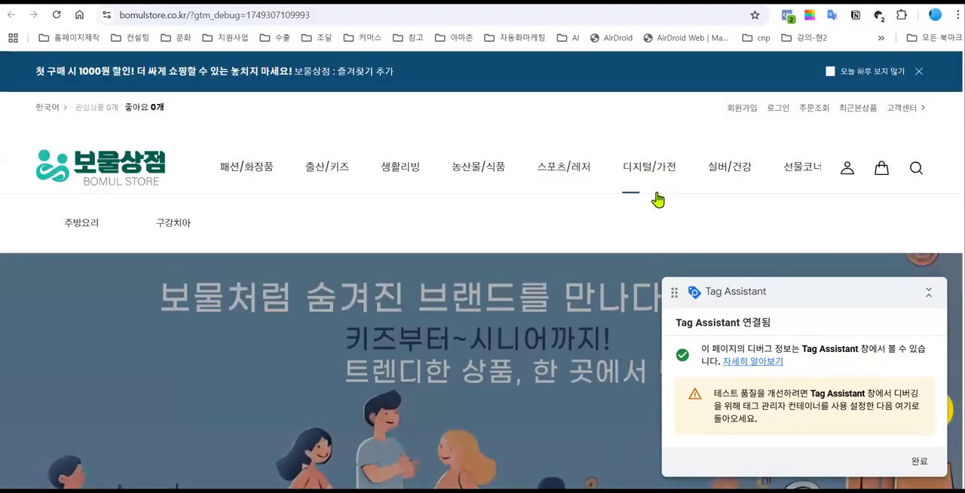
pyautogui.moveTo(411, 150)
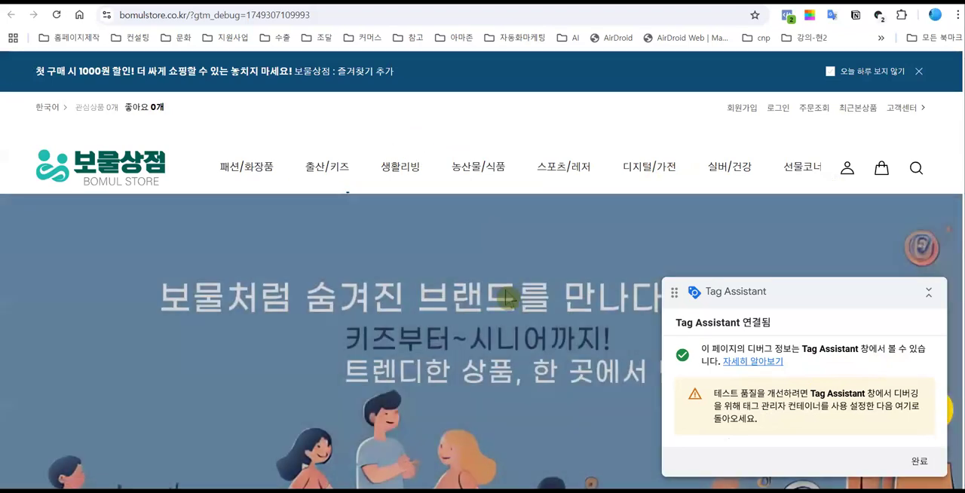
pyautogui.scroll(-5, 510, 317)
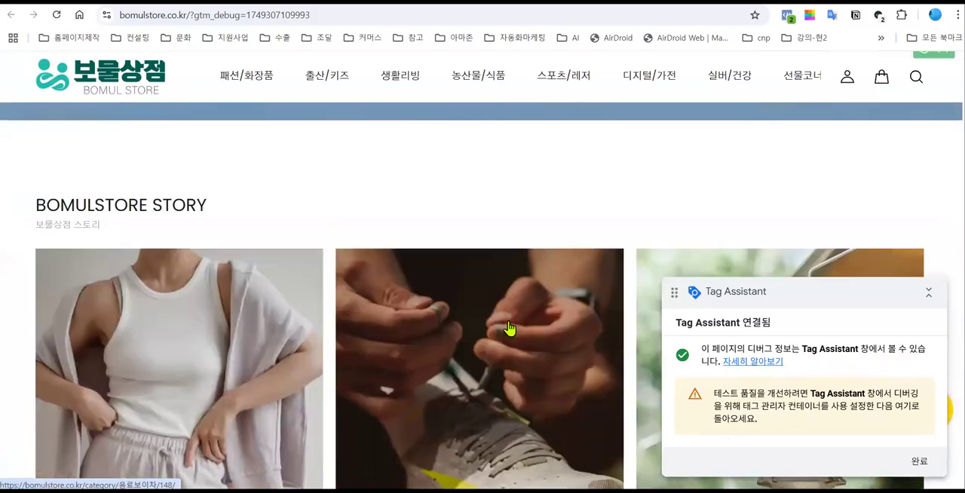
pyautogui.scroll(-2, 510, 329)
pyautogui.moveTo(789, 291); pyautogui.dragTo(388, 268)
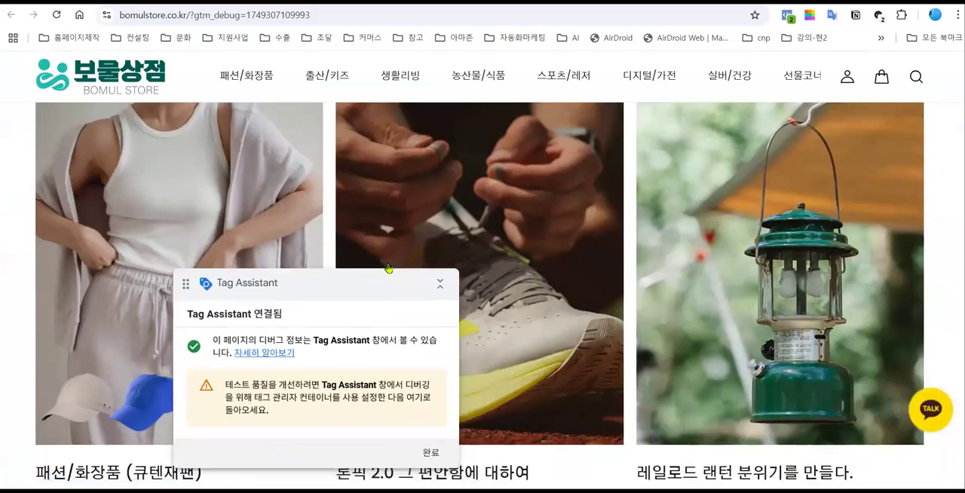
pyautogui.scroll(-3, 704, 257)
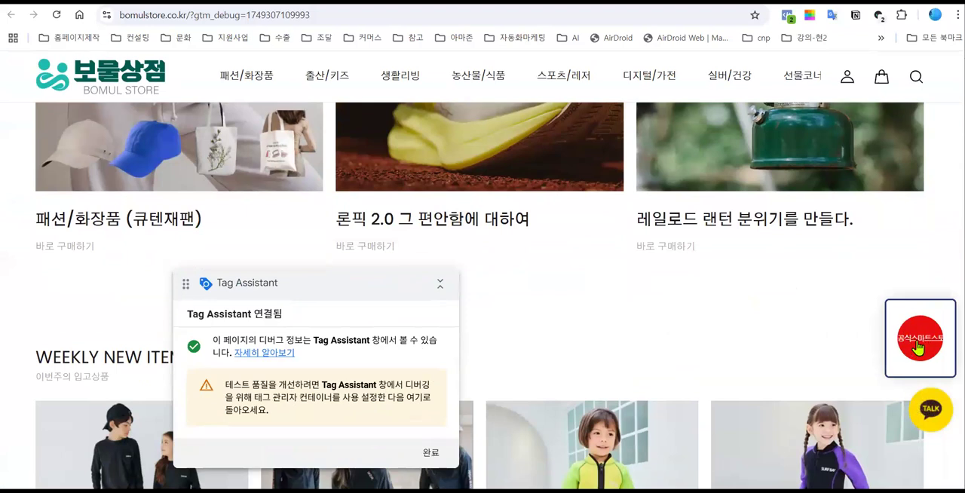
pyautogui.click(919, 347)
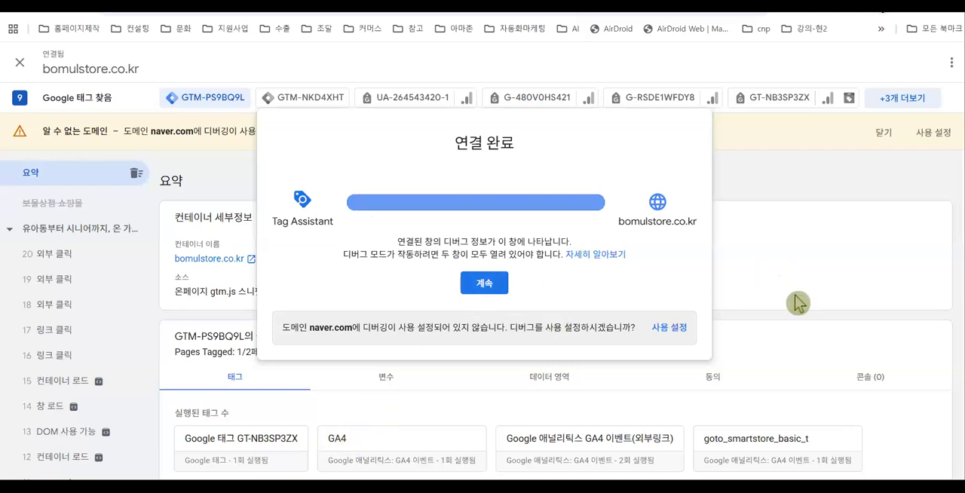
# - Examine in the Tag Assistant summary which tags of container GTM-PS9BQ9L were fired
pyautogui.press('Return')
pyautogui.scroll(-1, 794, 296)
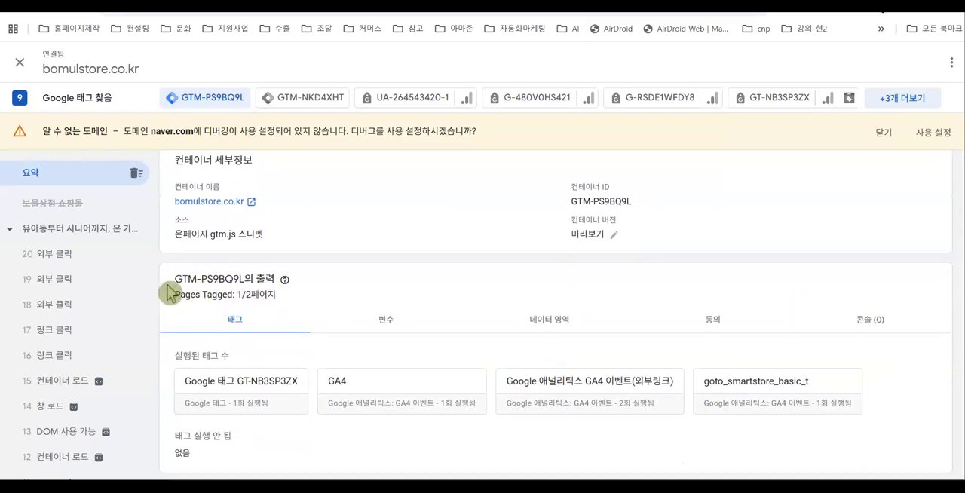
pyautogui.moveTo(178, 284); pyautogui.dragTo(280, 300)
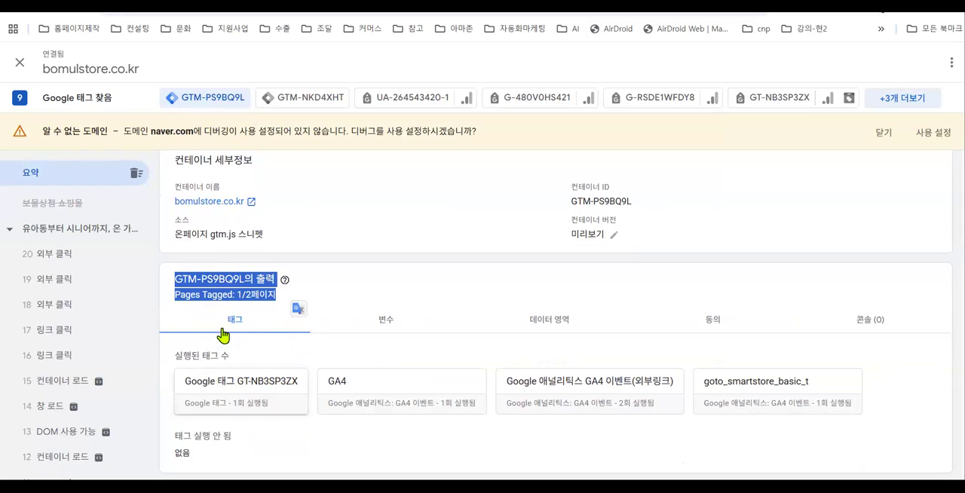
pyautogui.moveTo(192, 355); pyautogui.dragTo(233, 343)
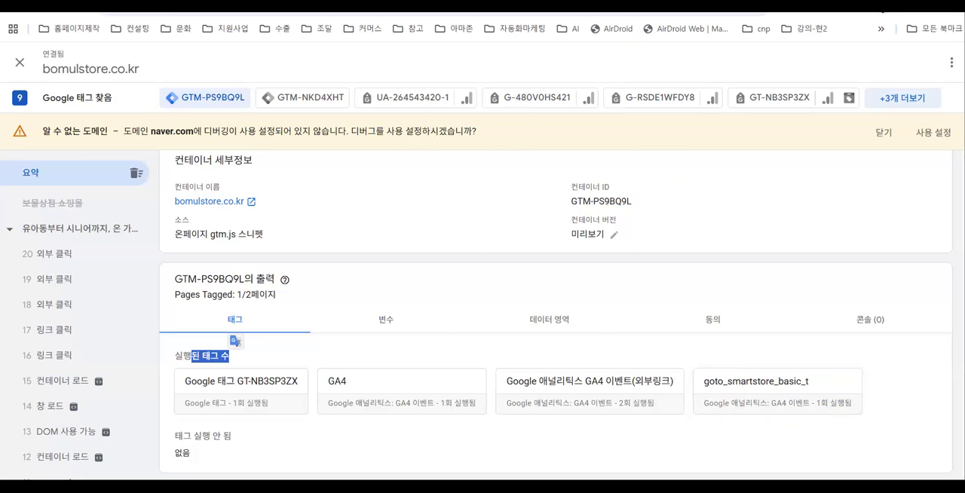
# - Return to the bomulstore.co.kr container in Tag Manager and review the configuration list of its built-in variables
pyautogui.click(302, 5)
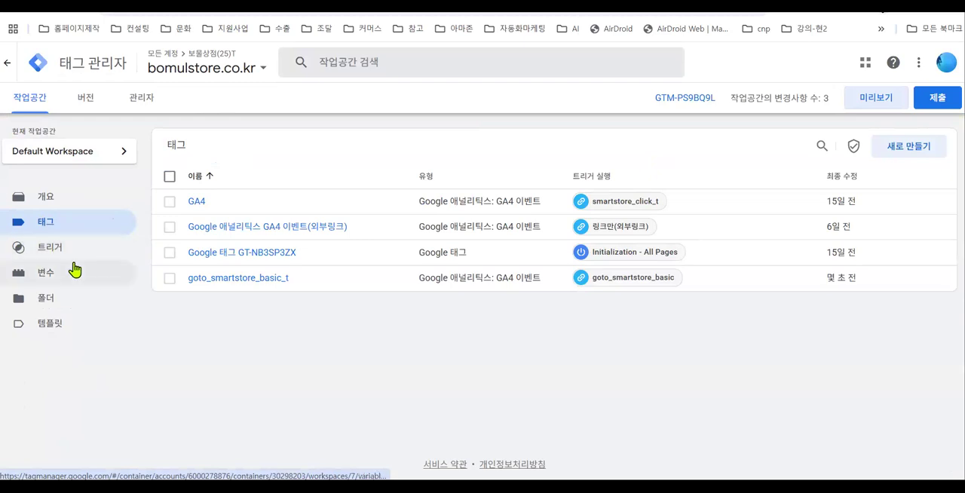
pyautogui.click(48, 281)
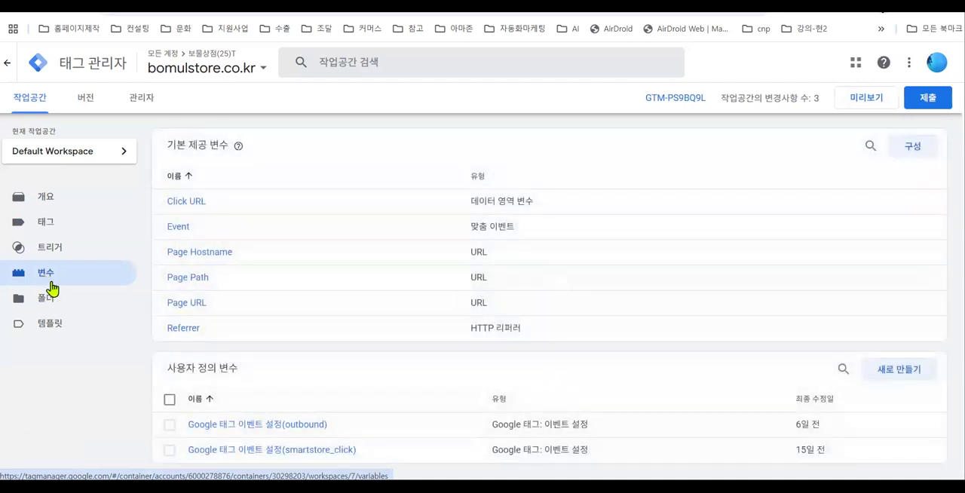
pyautogui.scroll(-1, 427, 387)
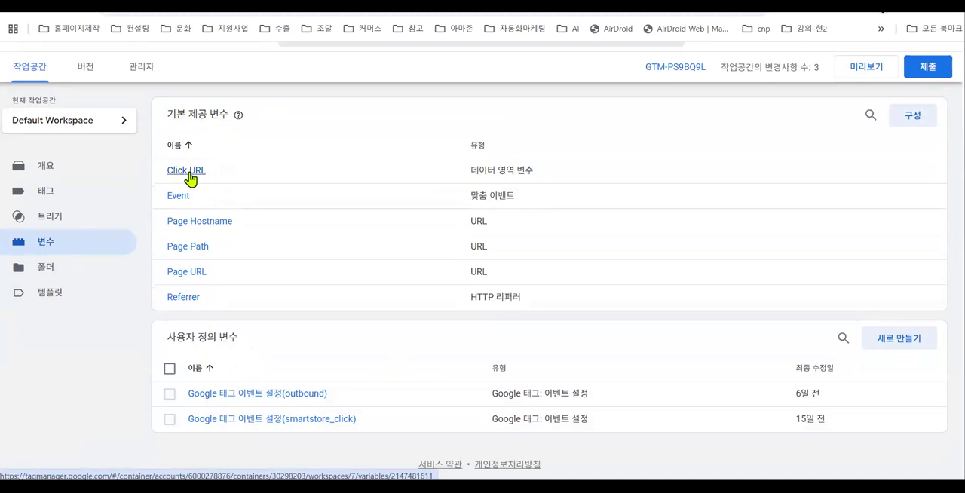
pyautogui.click(908, 123)
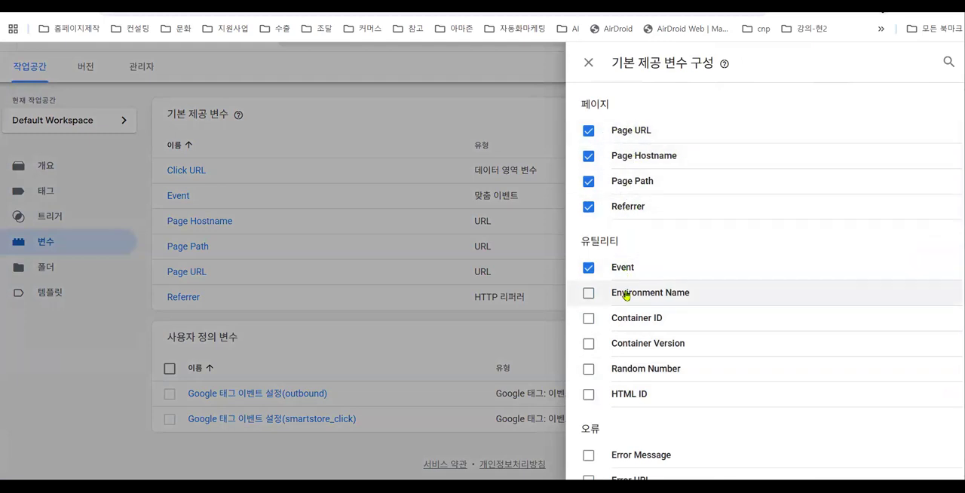
pyautogui.scroll(-4, 626, 296)
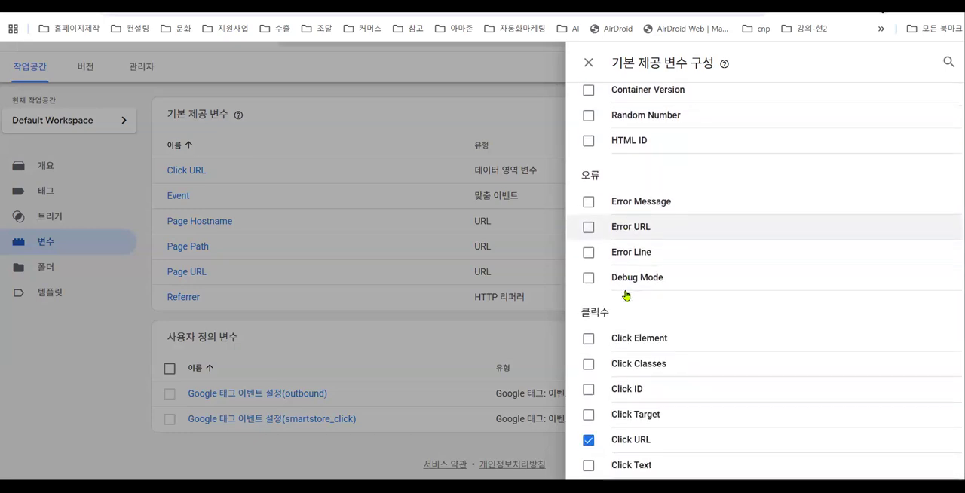
pyautogui.scroll(-1, 626, 295)
# - Try to disable the Click URL built-in variable, and close the built-in variable configuration
pyautogui.click(589, 377)
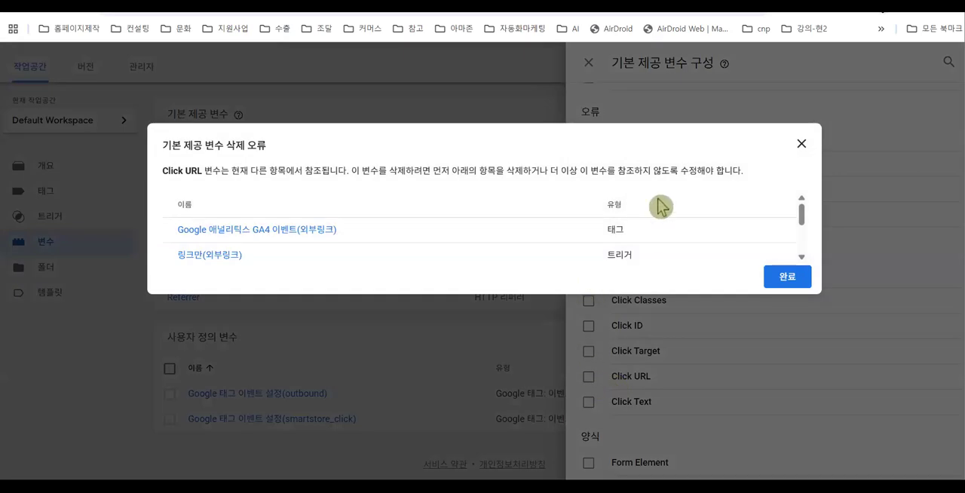
pyautogui.click(802, 144)
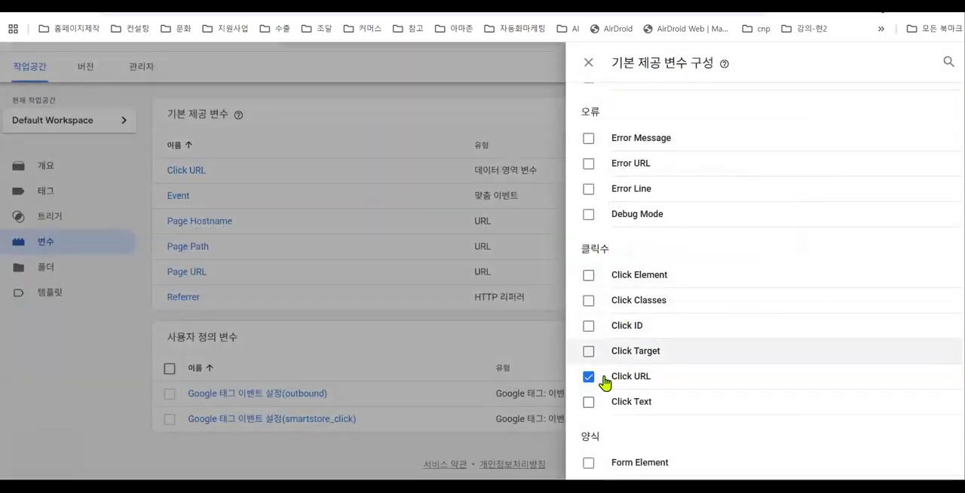
pyautogui.click(533, 103)
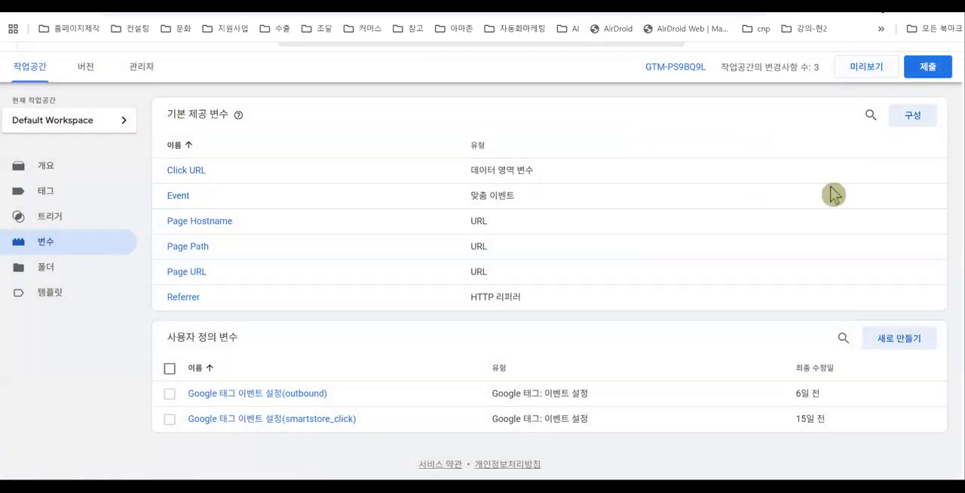
# - Publish the workspace changes to Live as a version named goto_smarstore_basic, with the same text copied in as its description
pyautogui.scroll(1, 832, 194)
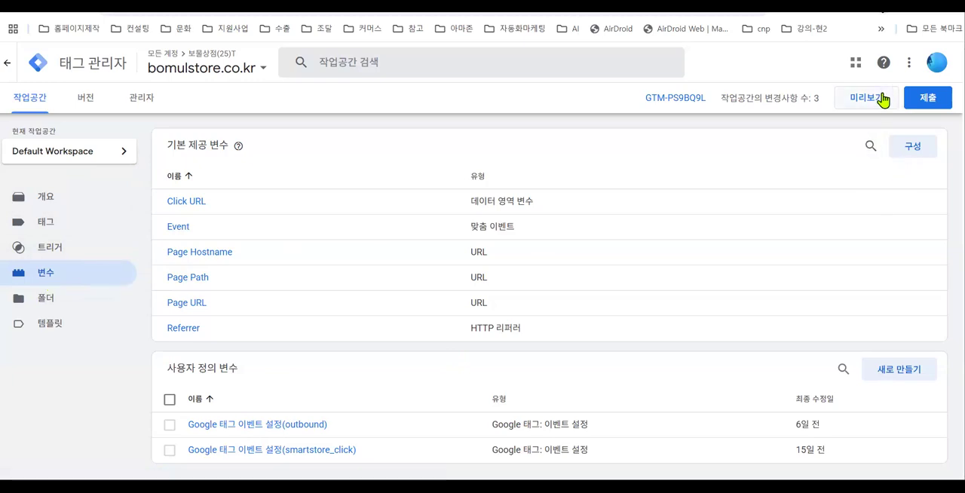
pyautogui.click(928, 99)
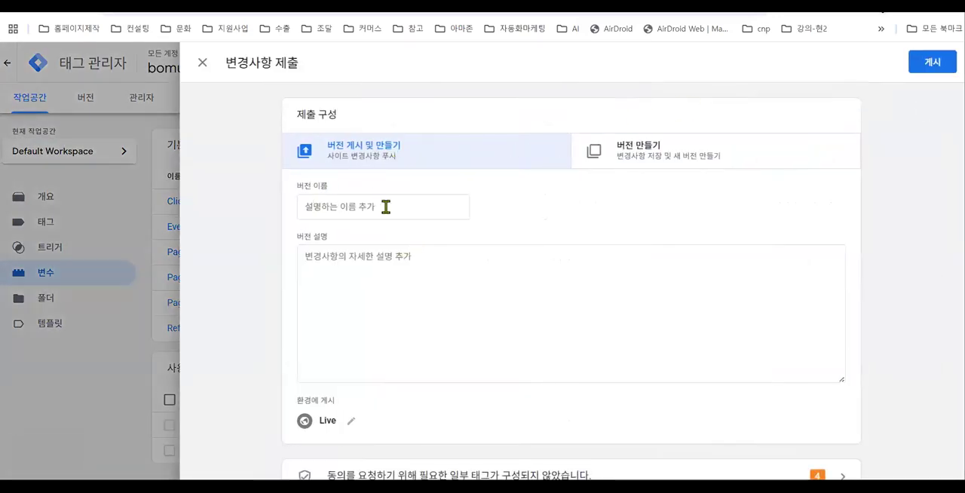
pyautogui.click(396, 211)
pyautogui.write('goto_smarstore_basic')
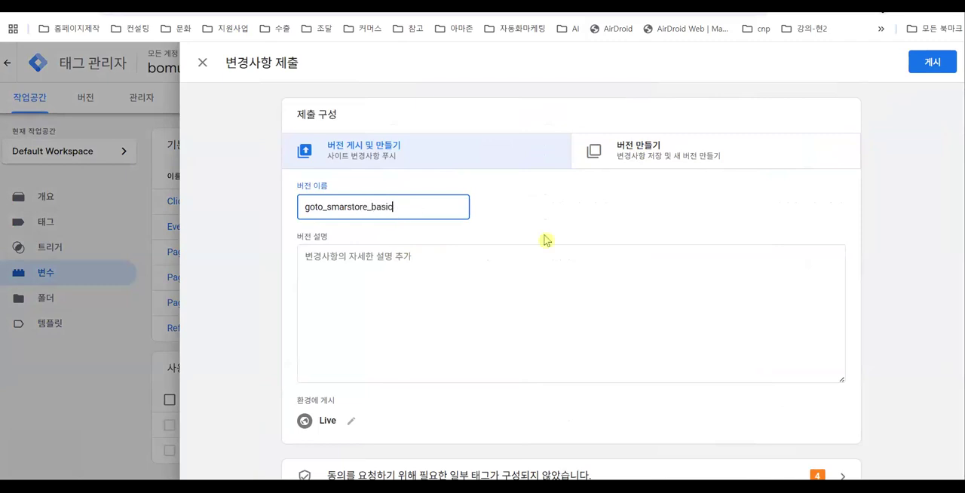
pyautogui.write('v')
pyautogui.moveTo(430, 208); pyautogui.dragTo(297, 216)
pyautogui.hotkey('ctrl', 'c')
pyautogui.click(368, 264)
pyautogui.hotkey('ctrl', 'v')
pyautogui.click(933, 62)
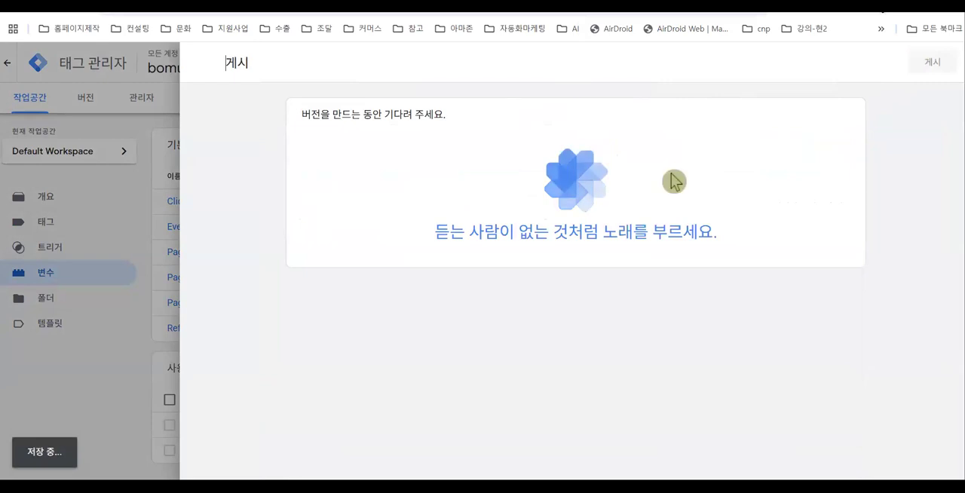